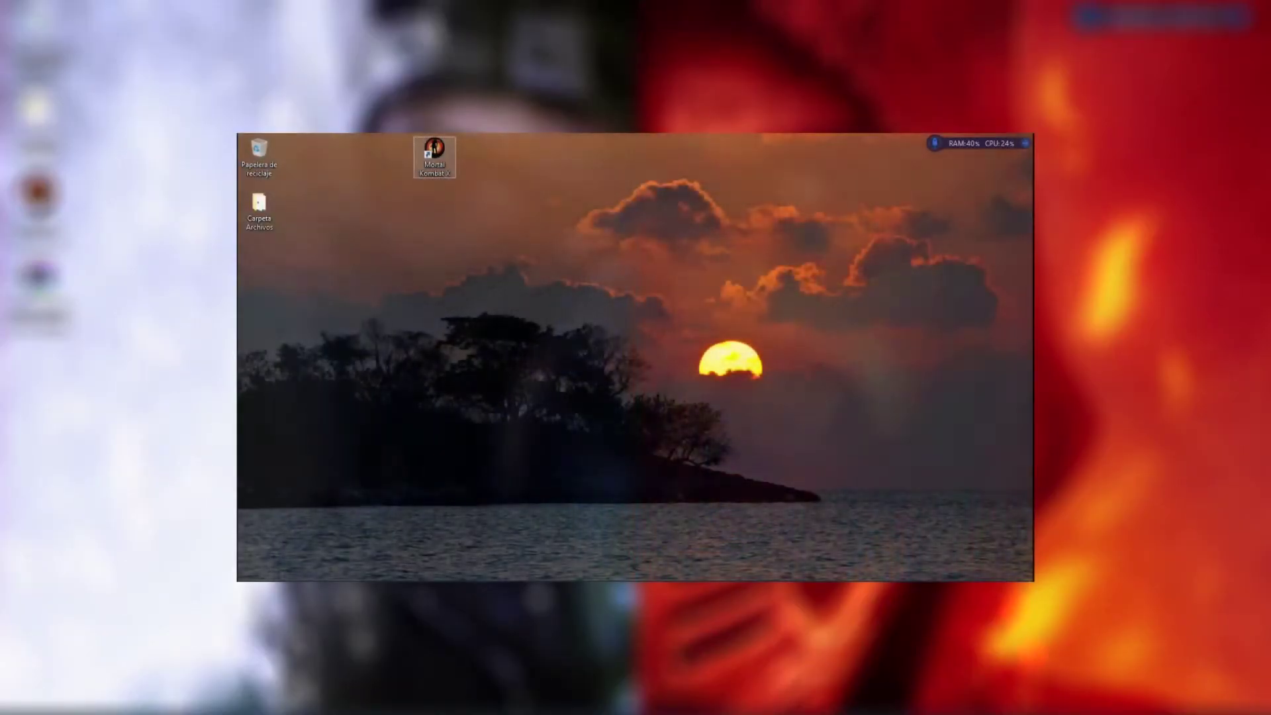
Set the Mortal Kombat X shortcut to run in compatibility mode for Windows 7 and apply the change.
right_click(435, 165)
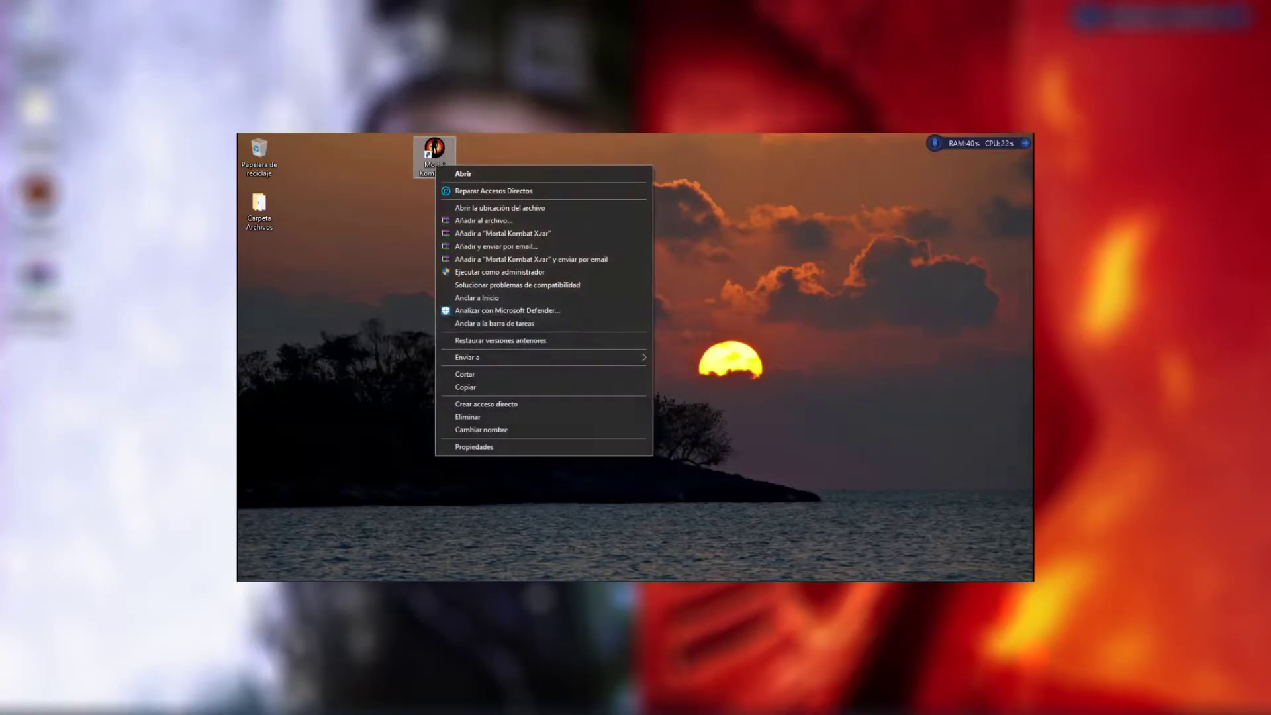
click(474, 446)
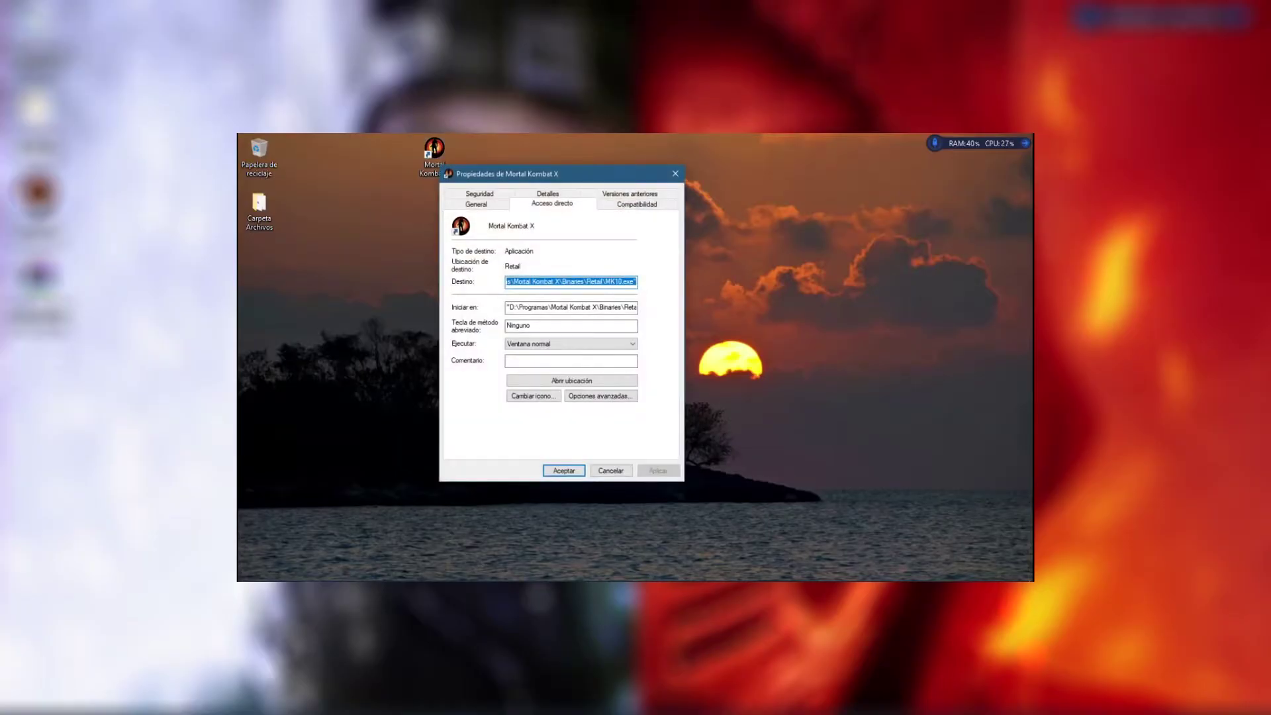
key(ctrl+Tab)
click(461, 282)
click(523, 297)
click(523, 329)
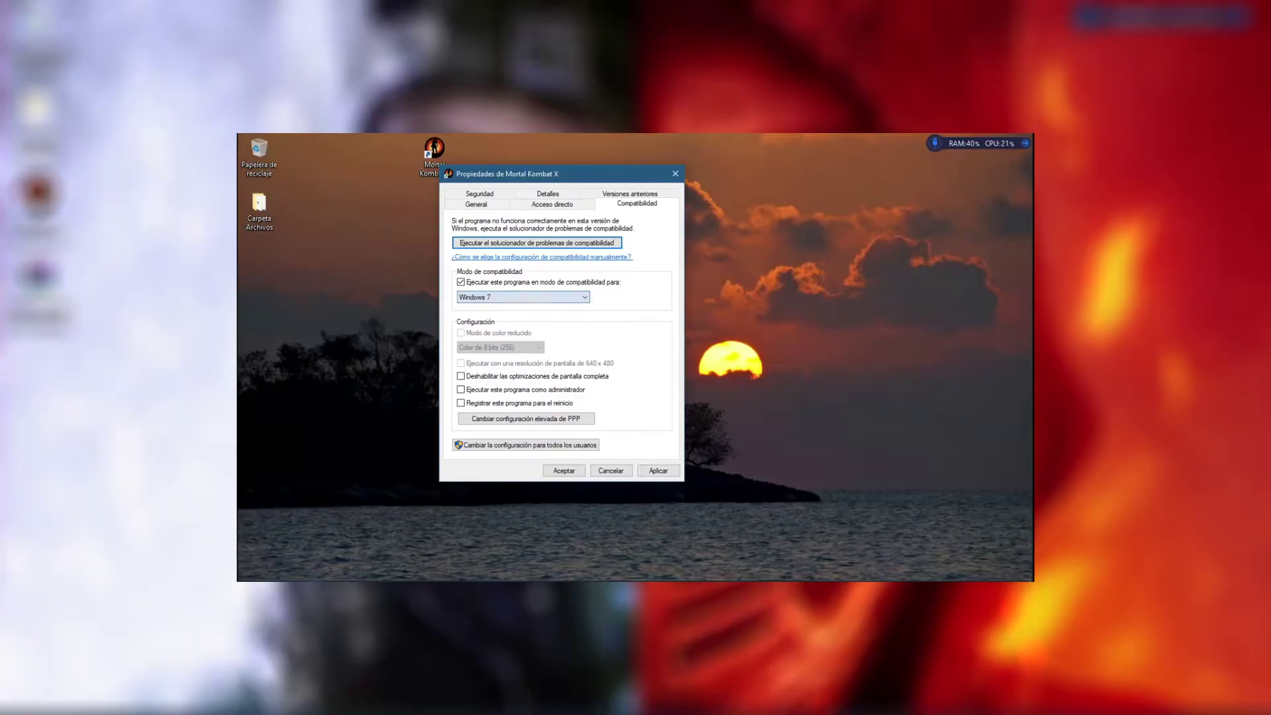
key(alt+a)
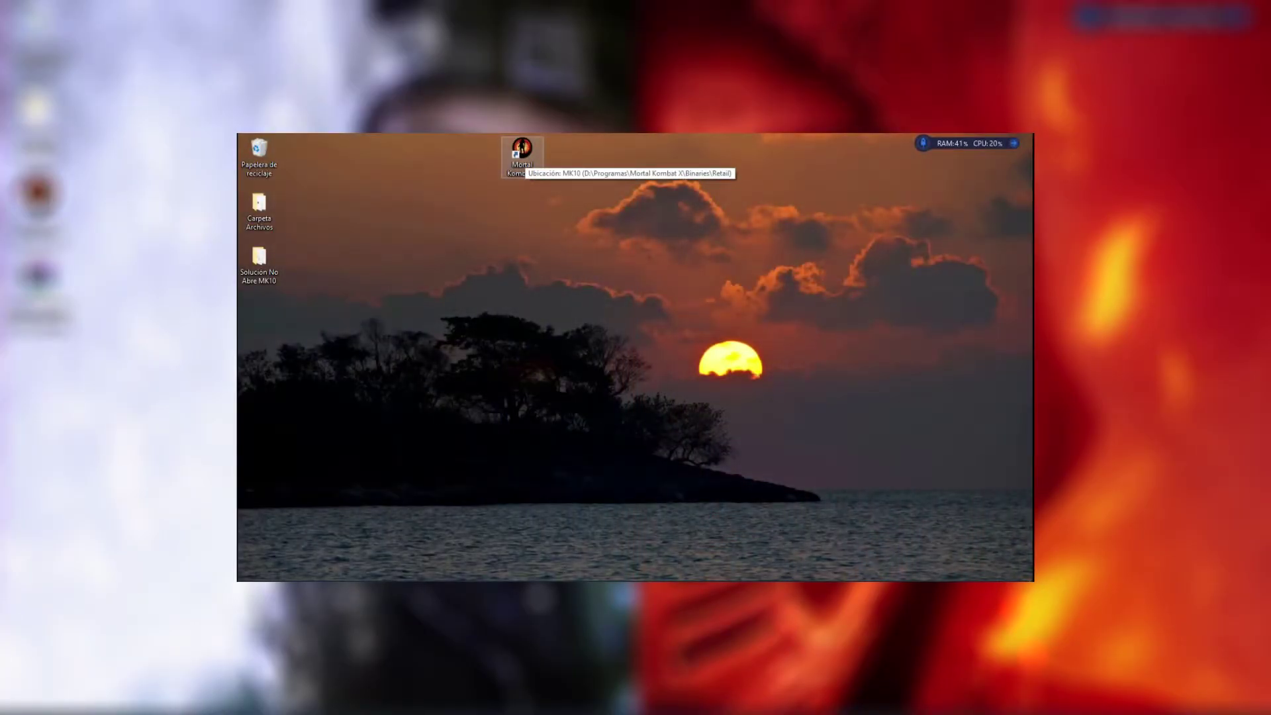
Try to launch Mortal Kombat X from its desktop shortcut and dismiss the error message.
double_click(522, 151)
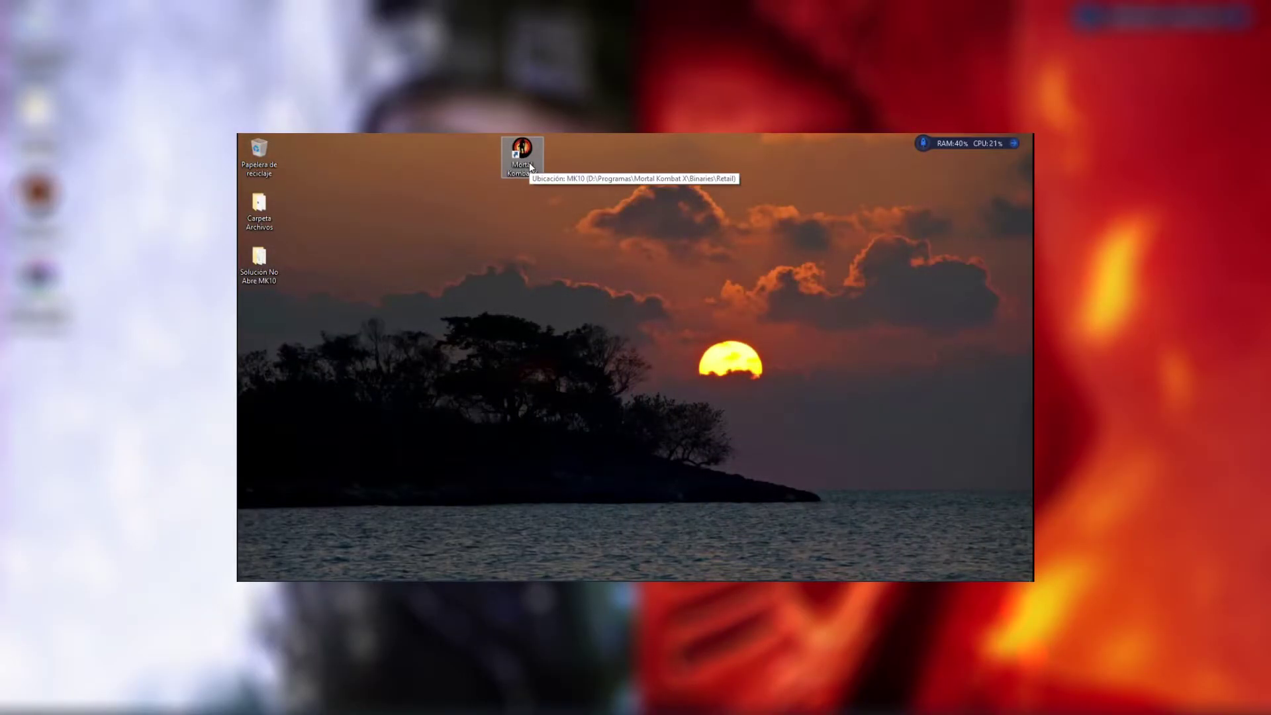
double_click(530, 161)
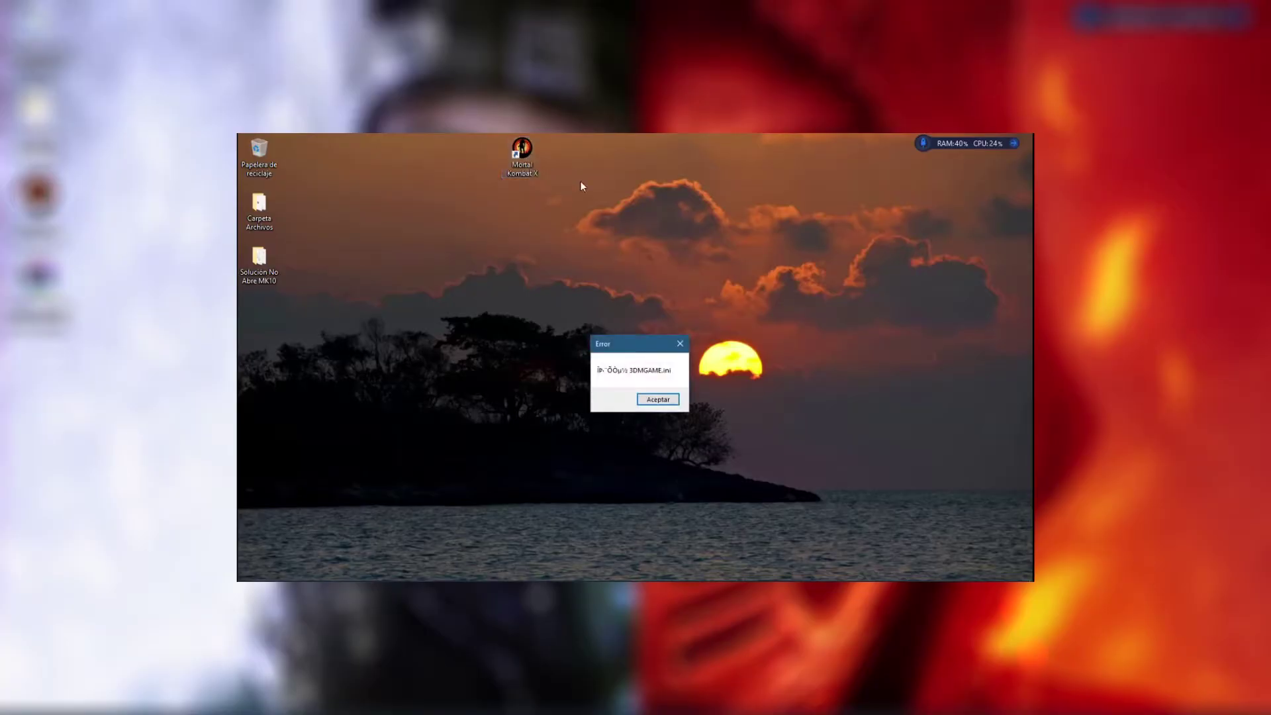
click(655, 401)
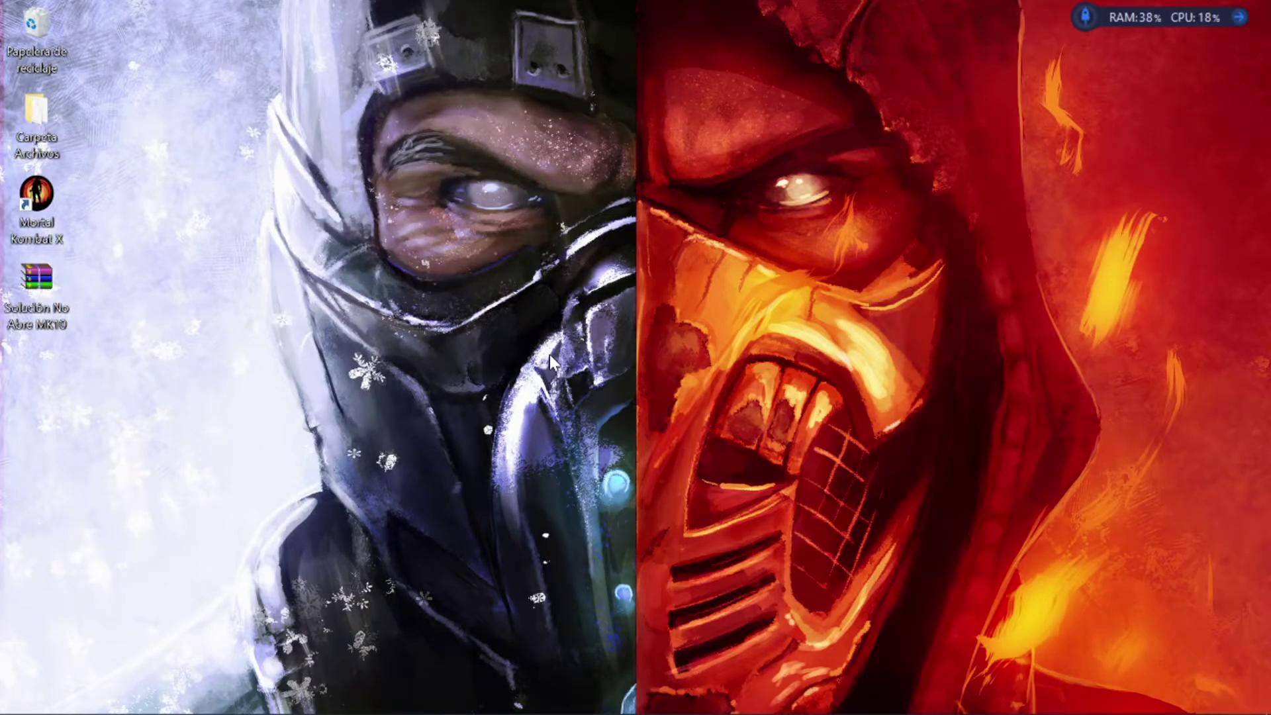
Extract the Solución No Abre MK10 archive directly onto the desktop and open the extracted folder.
right_click(30, 293)
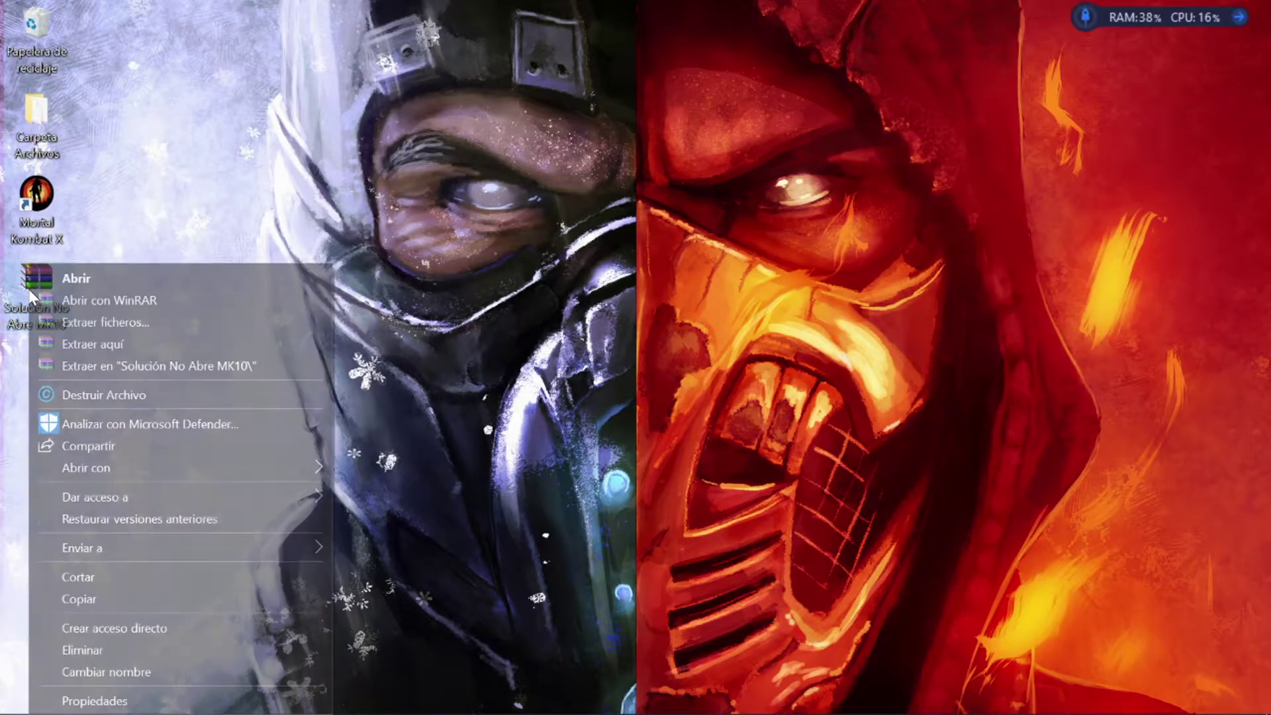
click(97, 344)
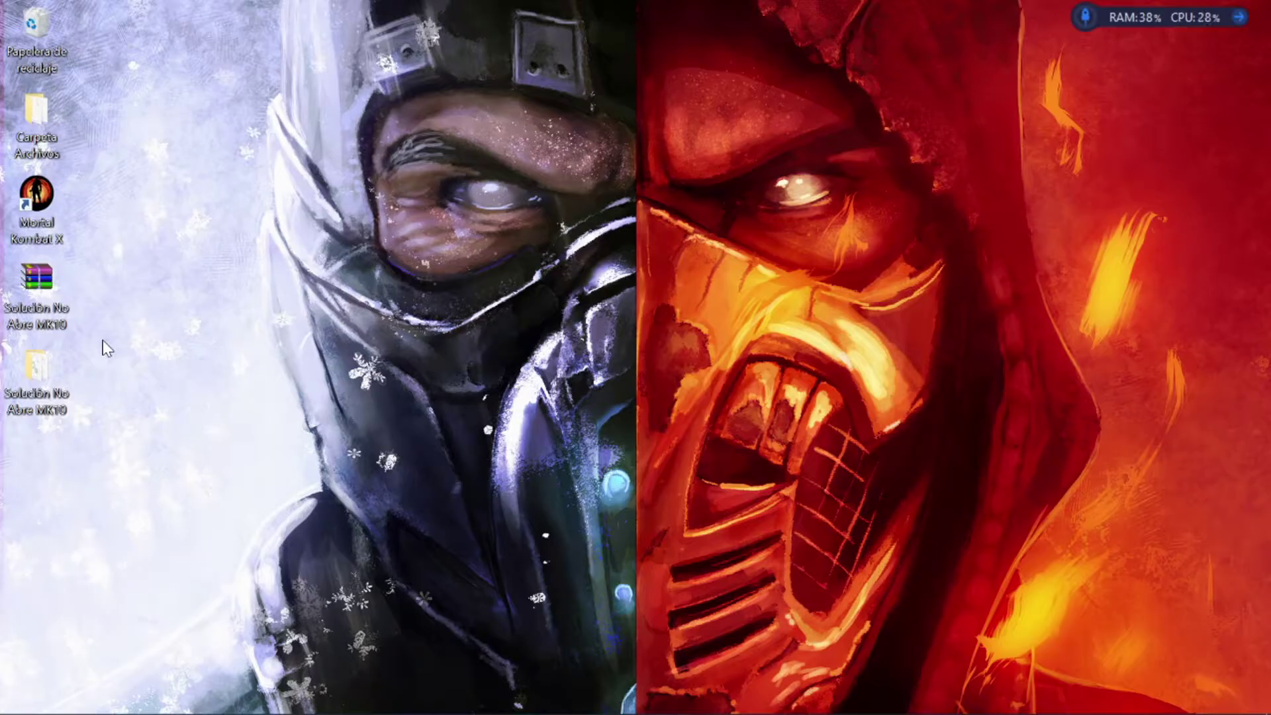
double_click(52, 387)
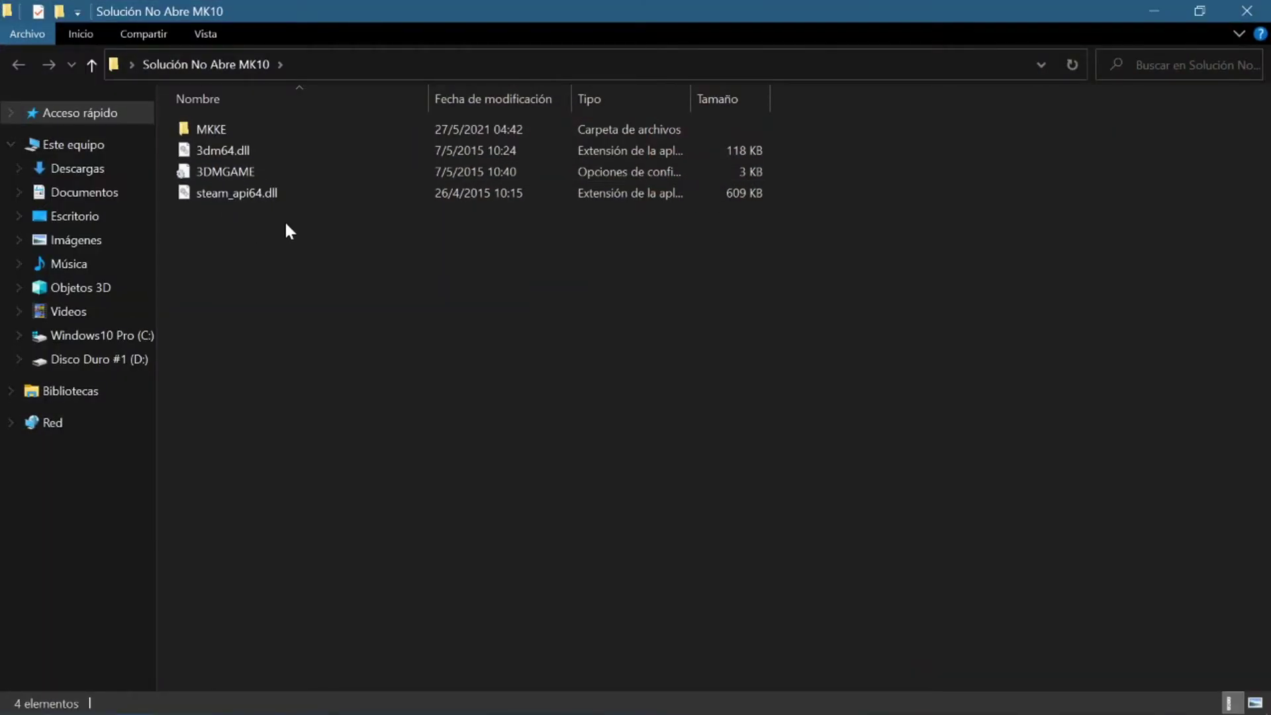
Copy the files 3dm64.dll, 3DMGAME and steam_api64.dll from the Solución No Abre MK10 folder.
mouse_move(263, 256)
mouse_down()
mouse_move(263, 113)
mouse_move(266, 257)
mouse_move(276, 130)
mouse_move(275, 252)
mouse_up()
drag(276, 252, 269, 157)
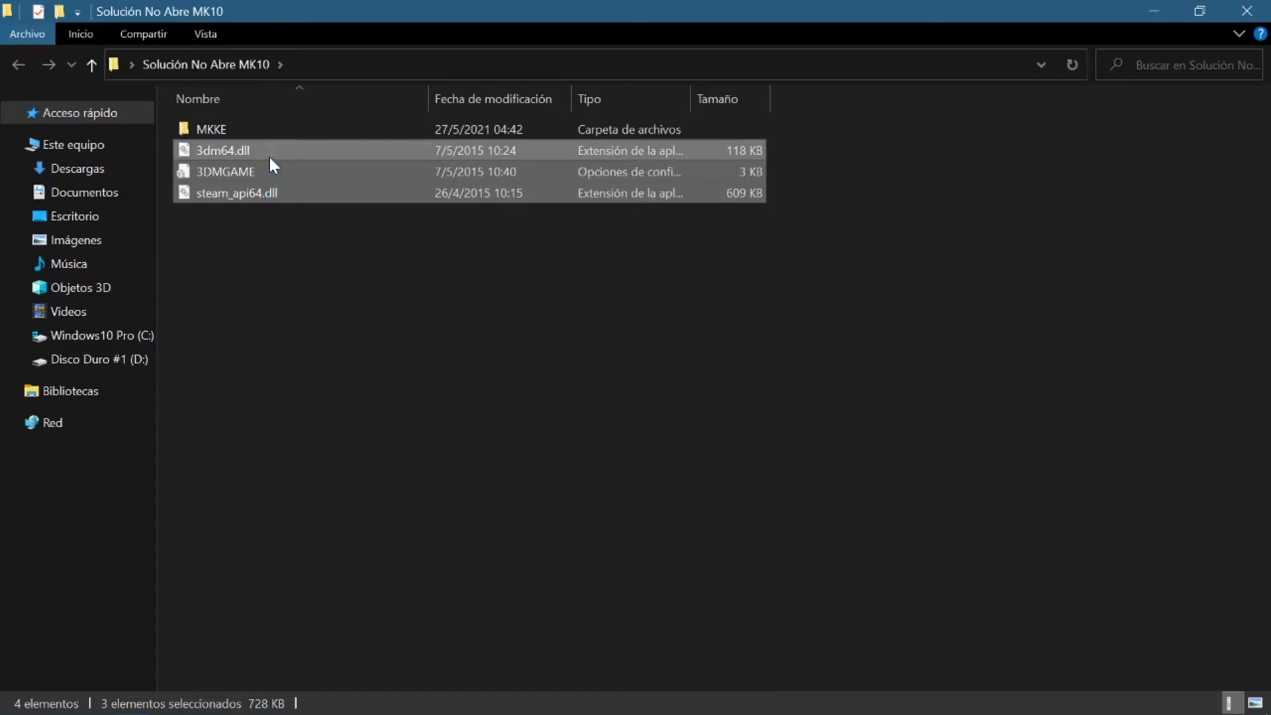
right_click(269, 158)
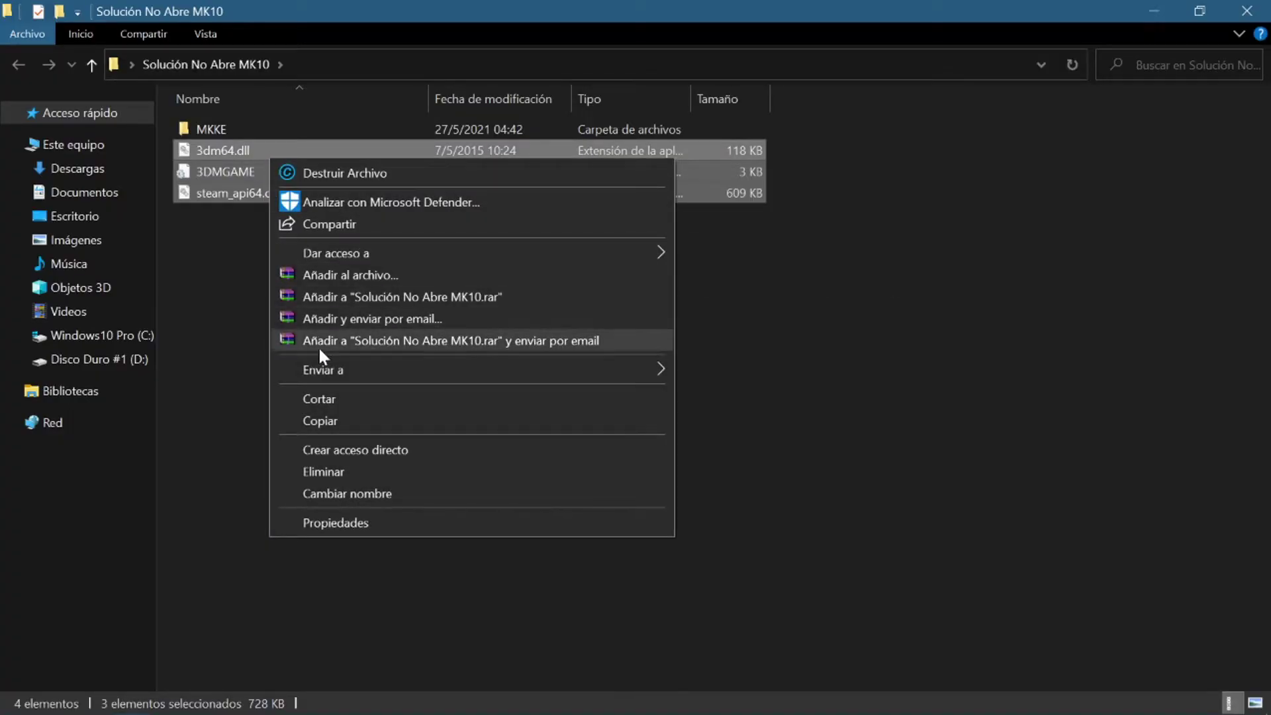
click(331, 419)
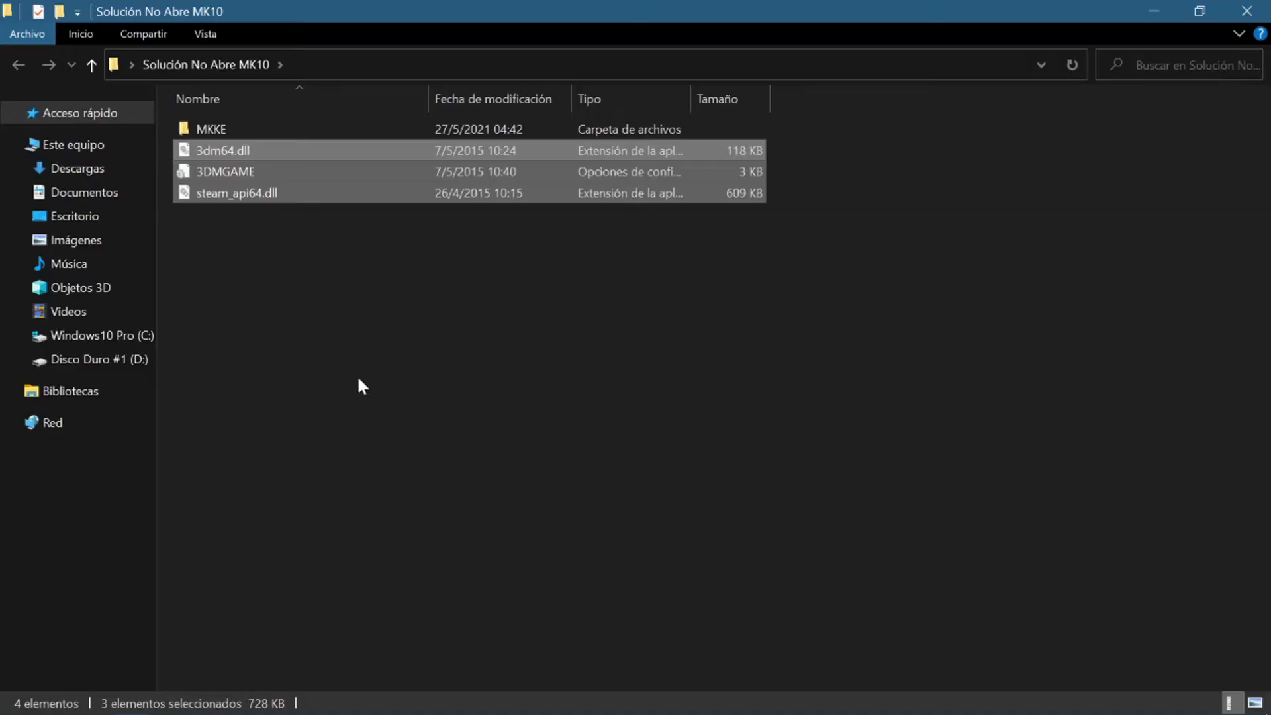
Close the extracted folder and open the file location of the Mortal Kombat X shortcut.
click(1246, 11)
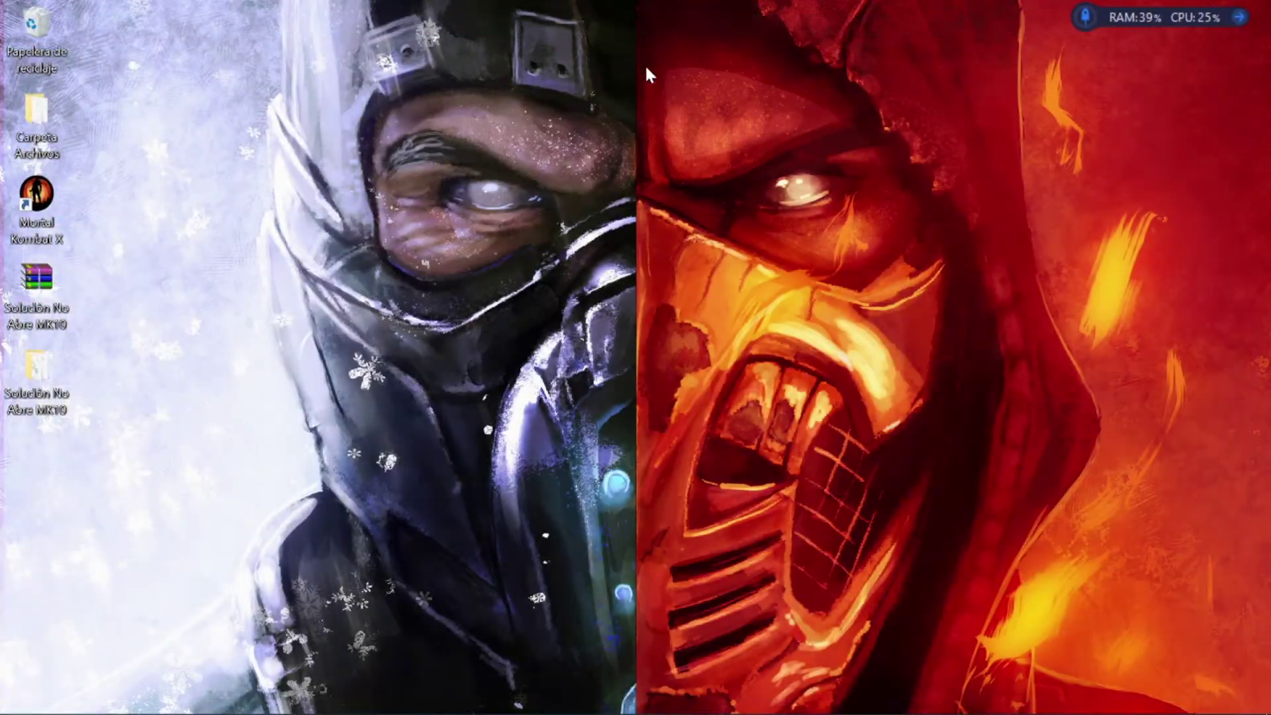
right_click(41, 212)
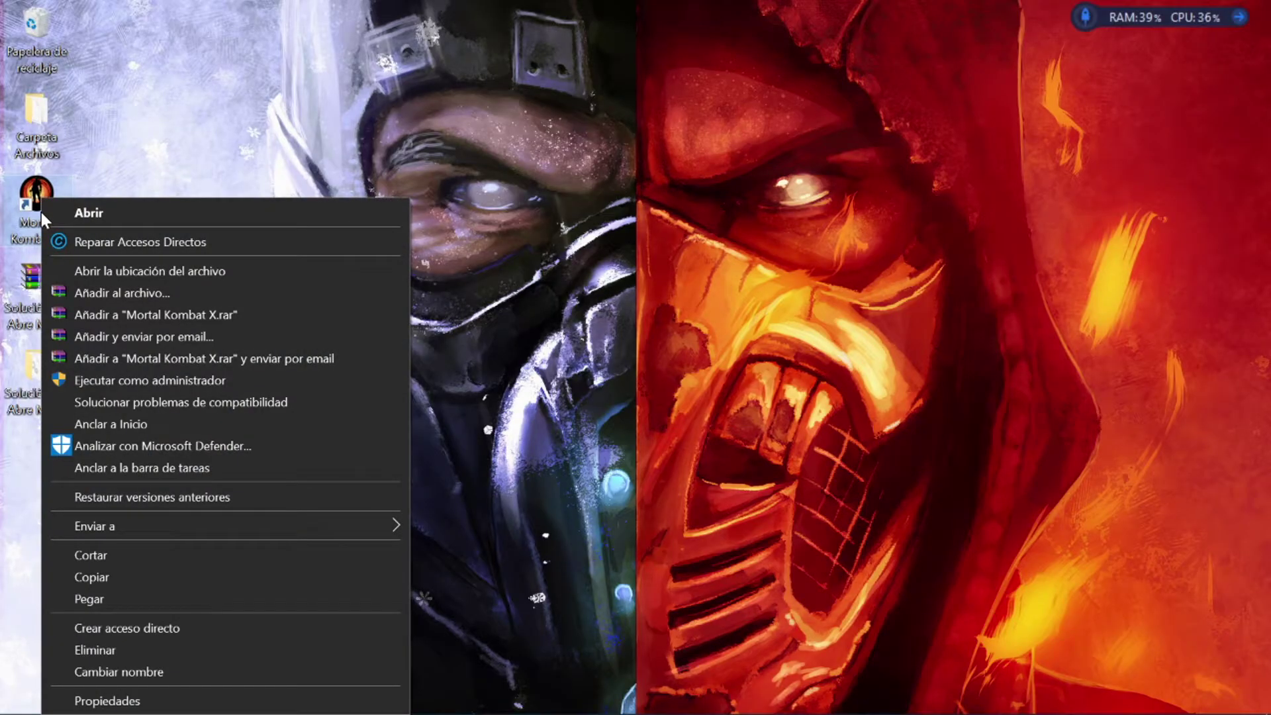
click(193, 273)
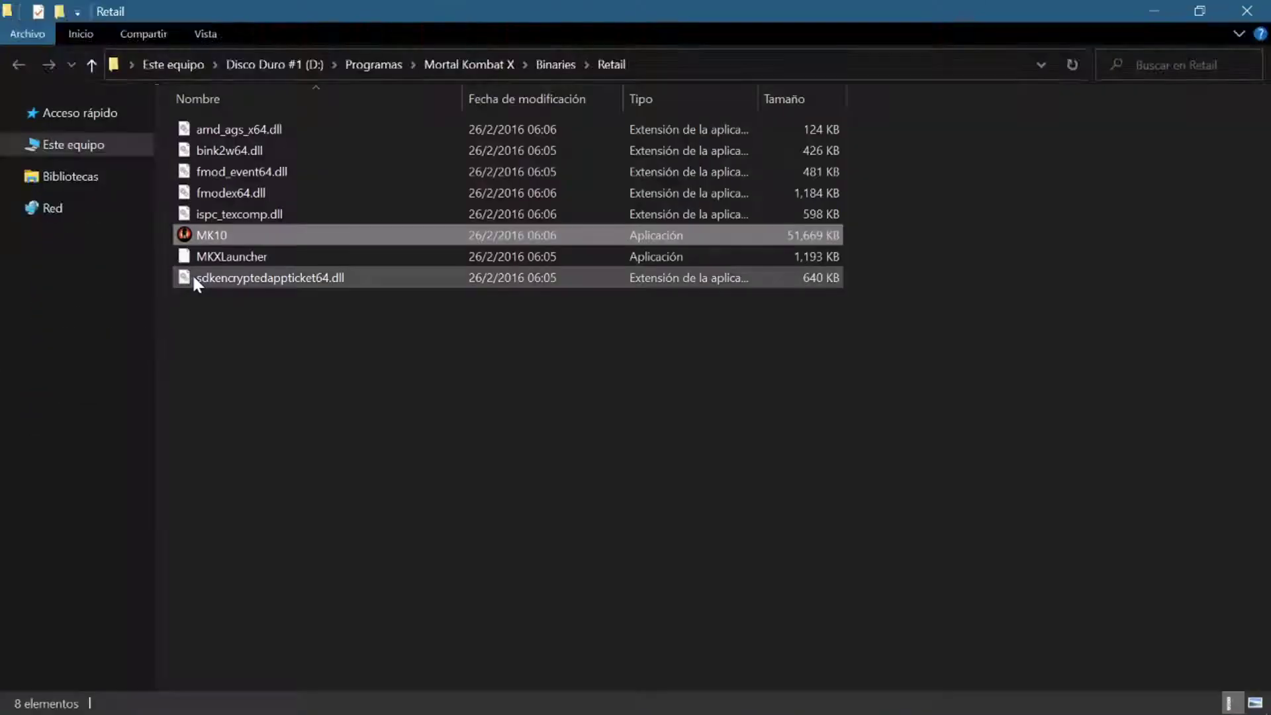
Paste the three copied files into the game's Retail folder, delete them again and return to the desktop.
right_click(535, 509)
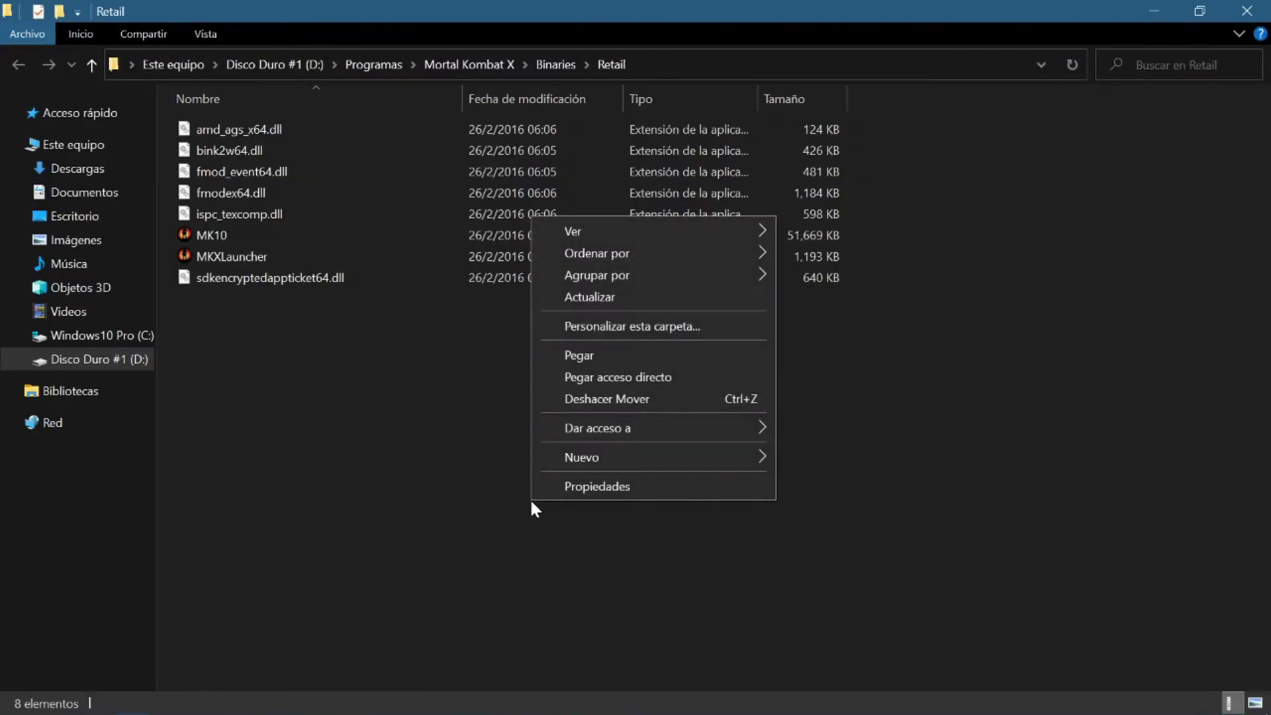
click(570, 356)
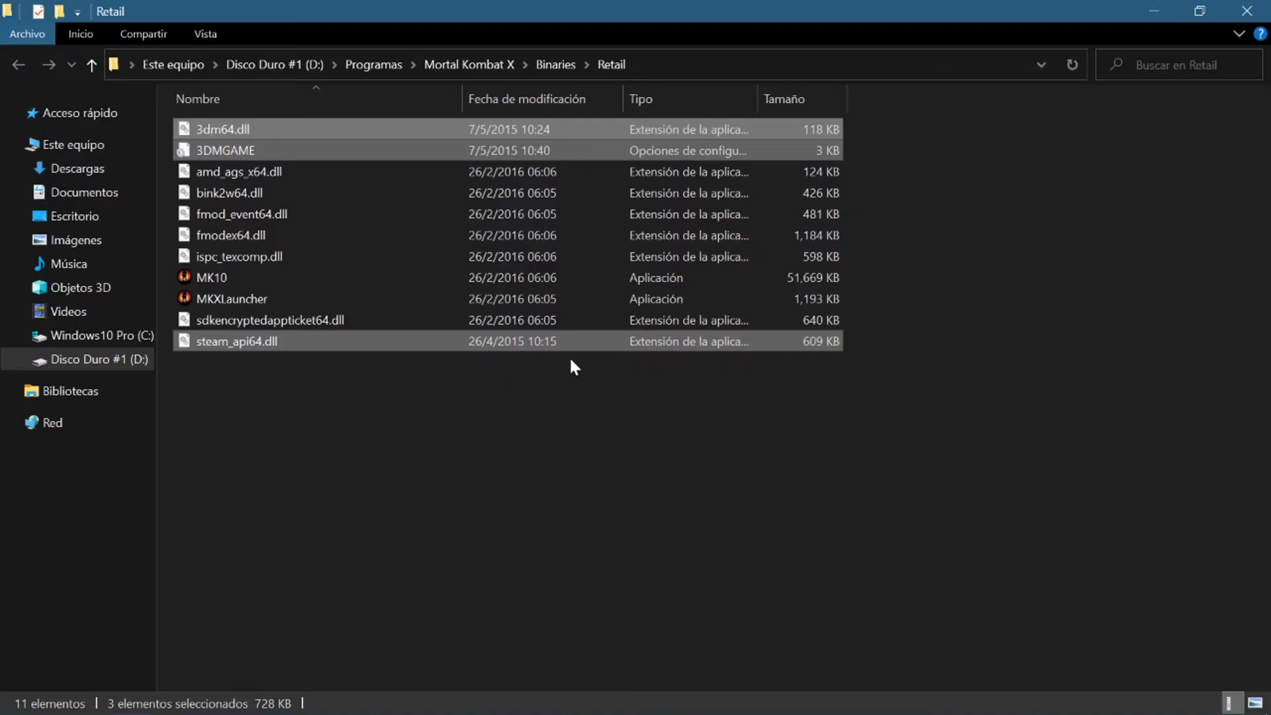
key(Delete)
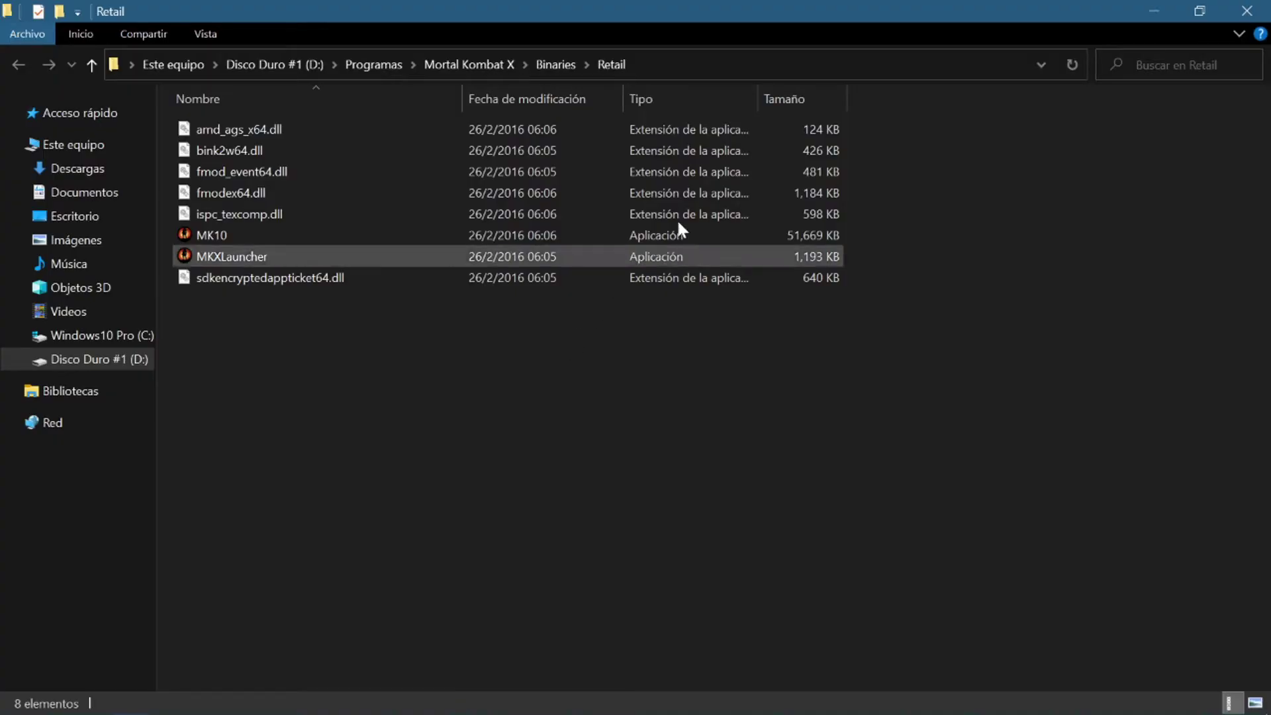
click(1246, 11)
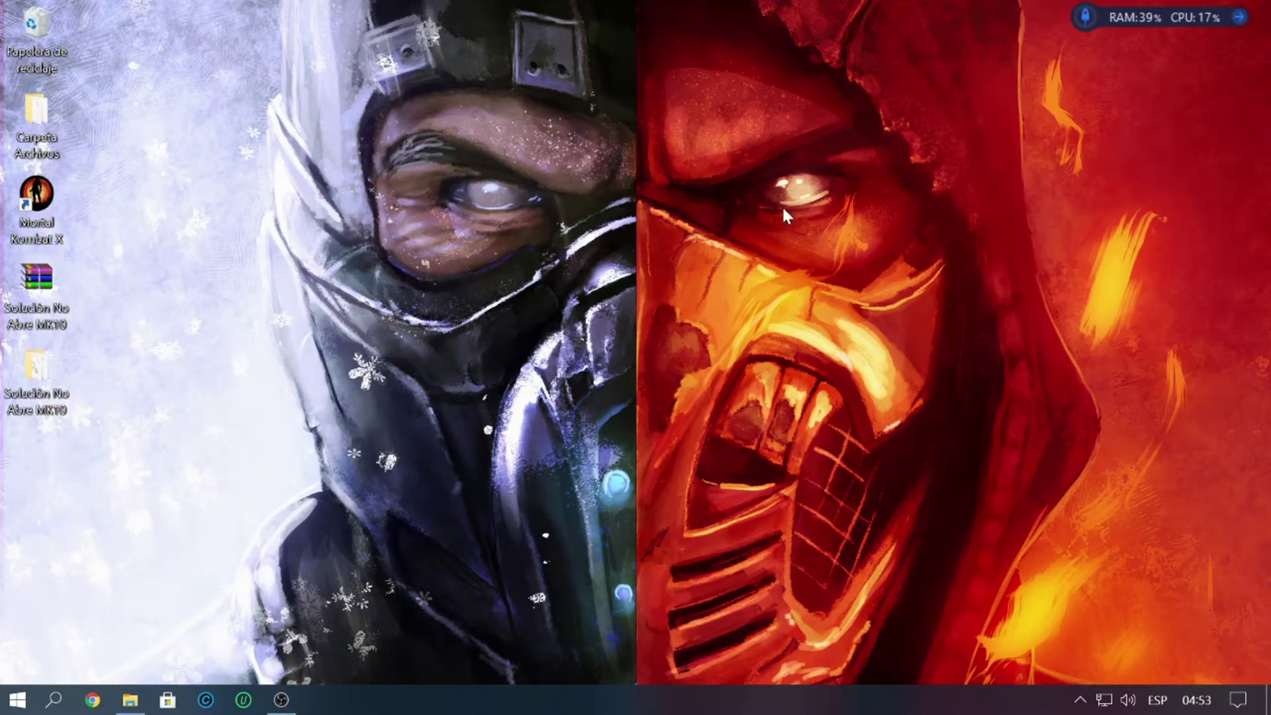
Try to launch Mortal Kombat X without the solution files and dismiss the system error.
double_click(49, 210)
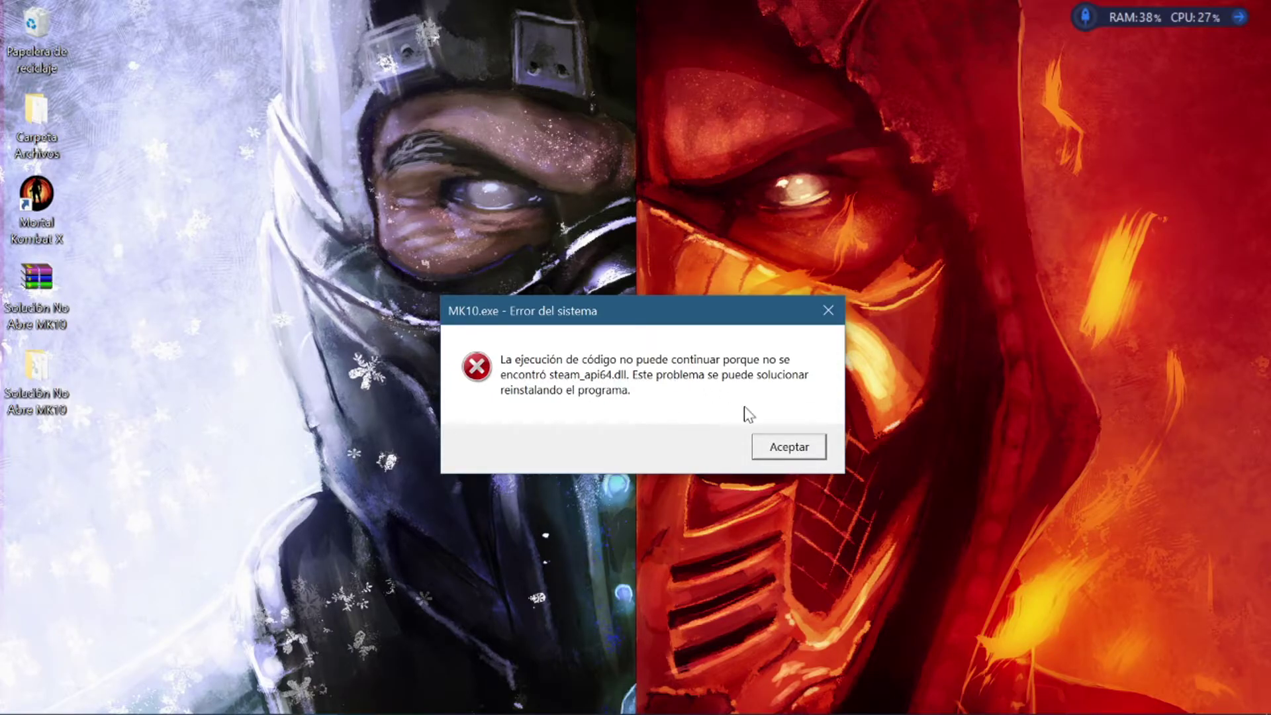
click(776, 444)
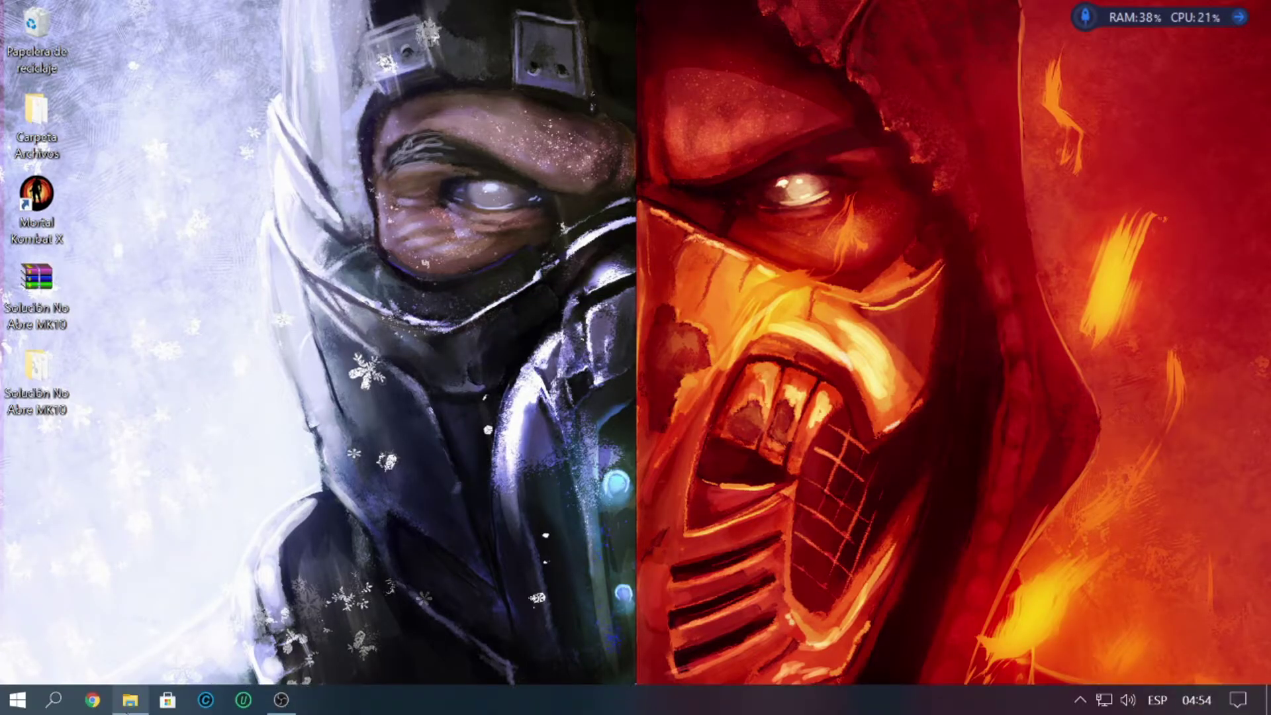
Bring back the Retail folder, paste 3dm64.dll, 3DMGAME and steam_api64.dll into it, and refresh the listing.
click(130, 700)
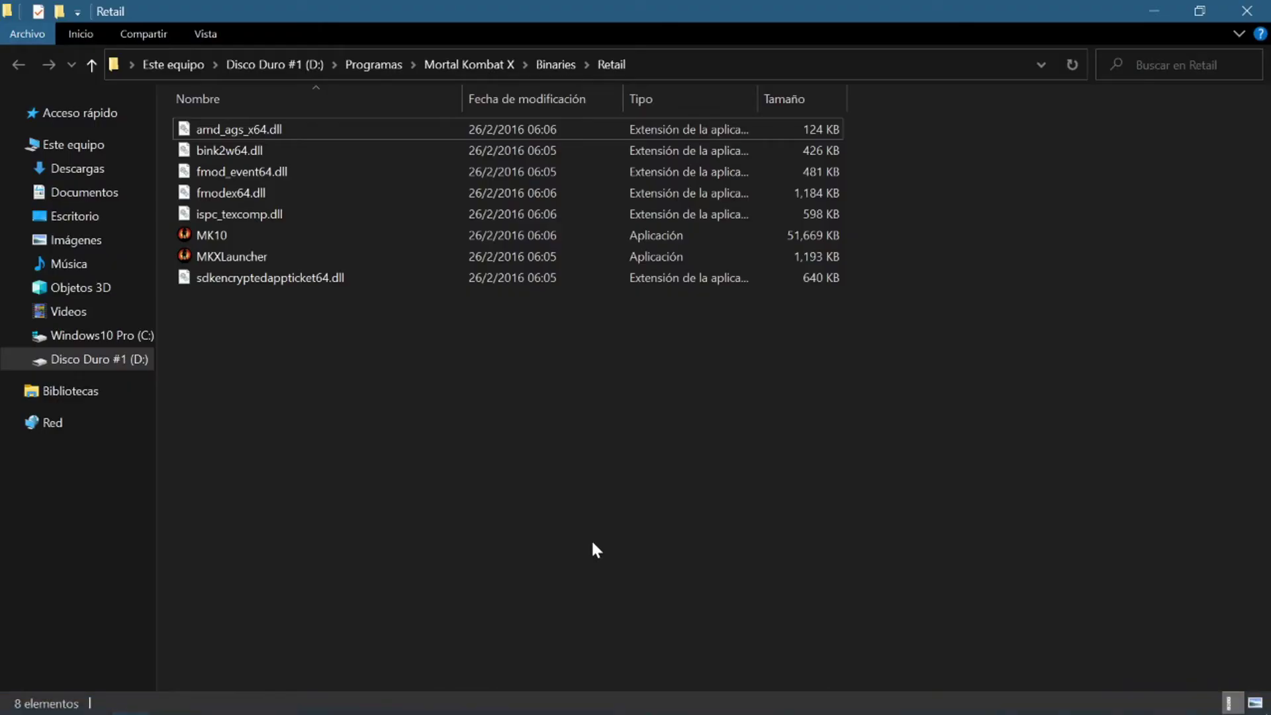
right_click(590, 539)
click(680, 372)
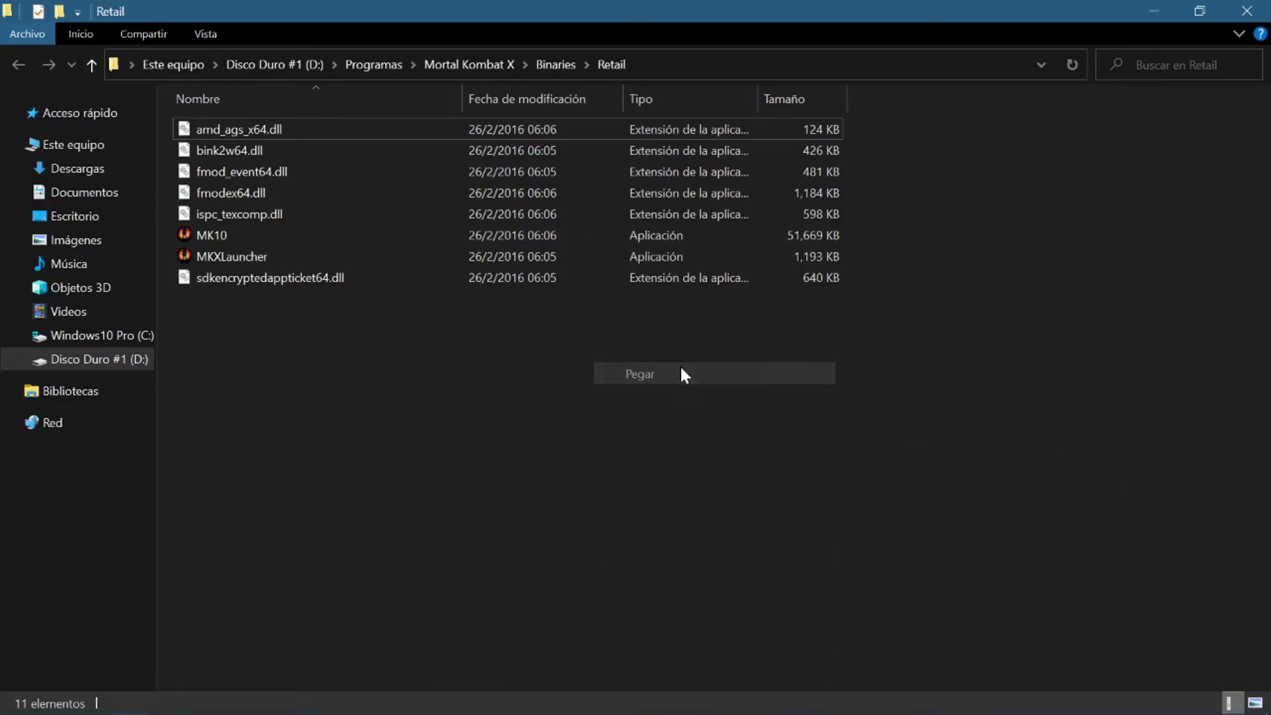
right_click(1158, 94)
right_click(928, 260)
click(984, 341)
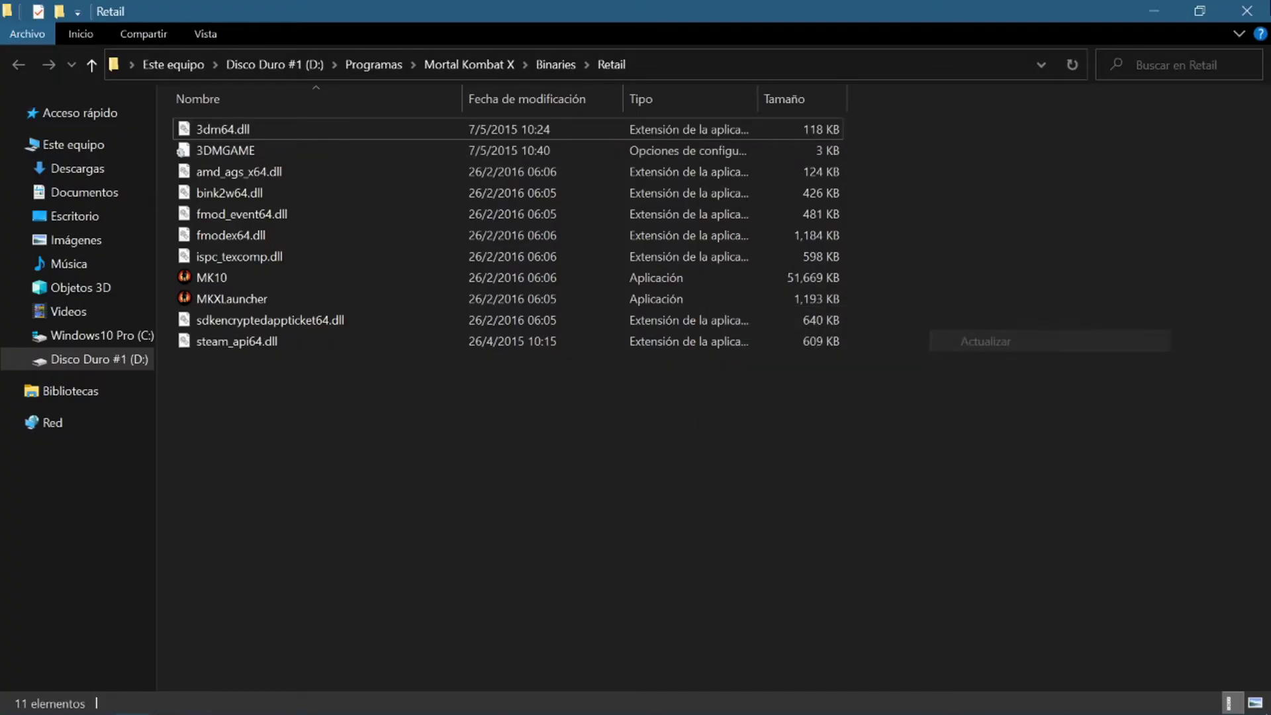
click(1230, 6)
Refresh the desktop and launch Mortal Kombat X from its shortcut.
right_click(803, 186)
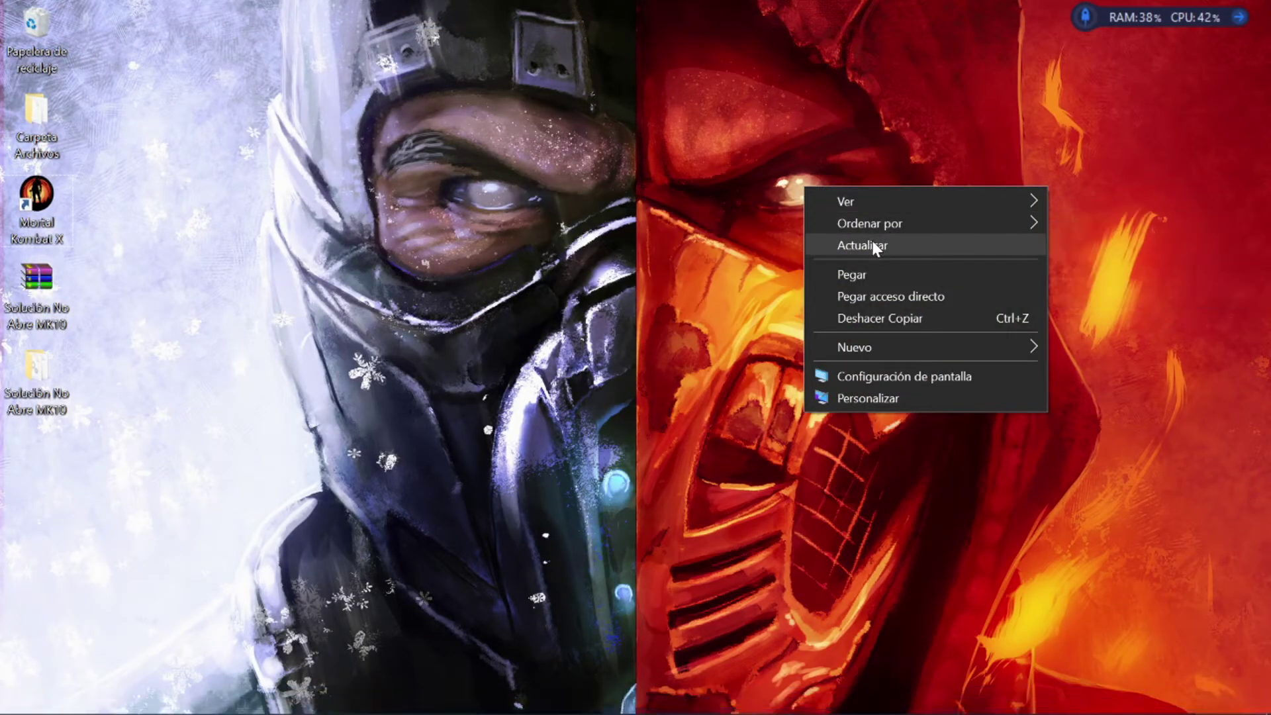
click(869, 244)
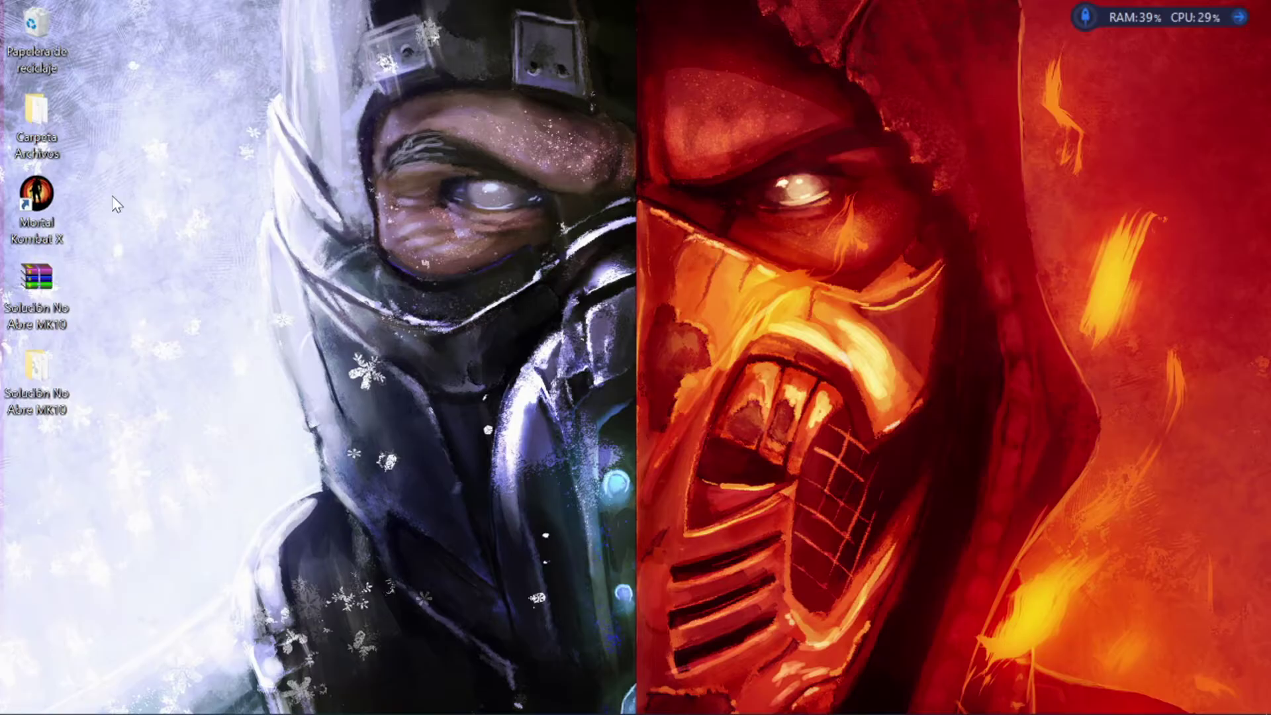
double_click(52, 221)
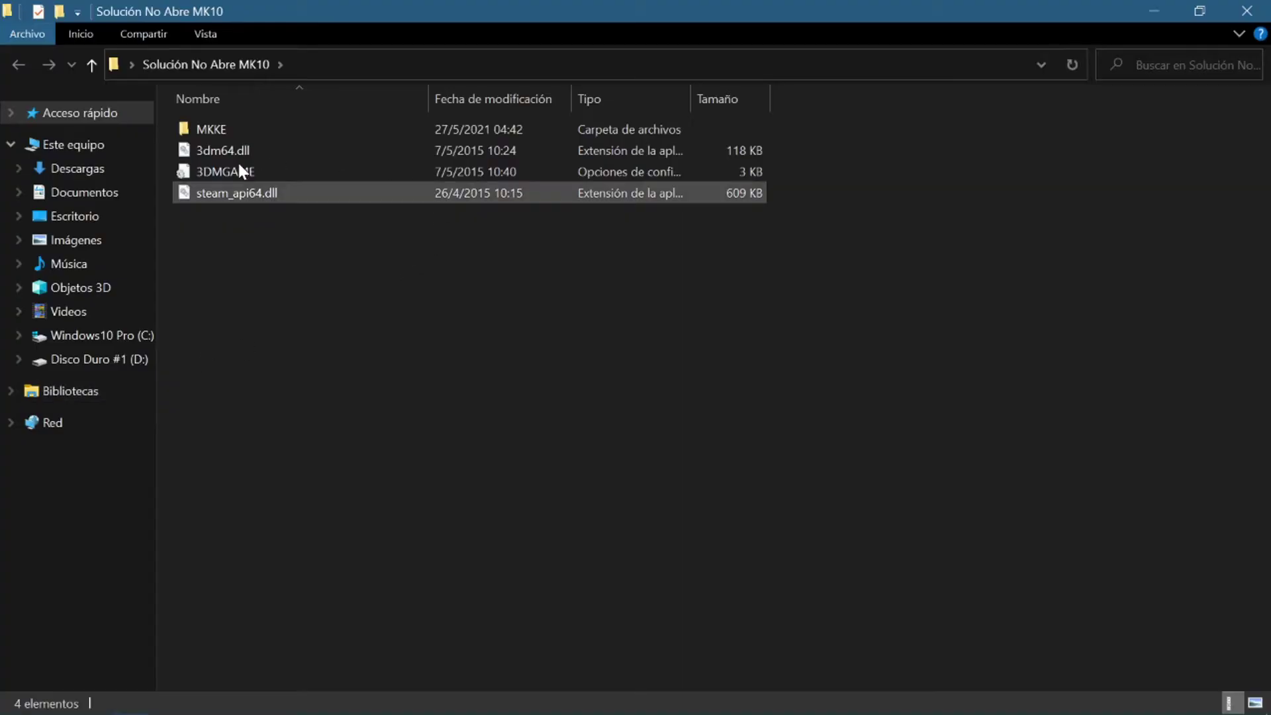
Check the contents of the MKKE folder and copy that folder from Solución No Abre MK10.
double_click(220, 132)
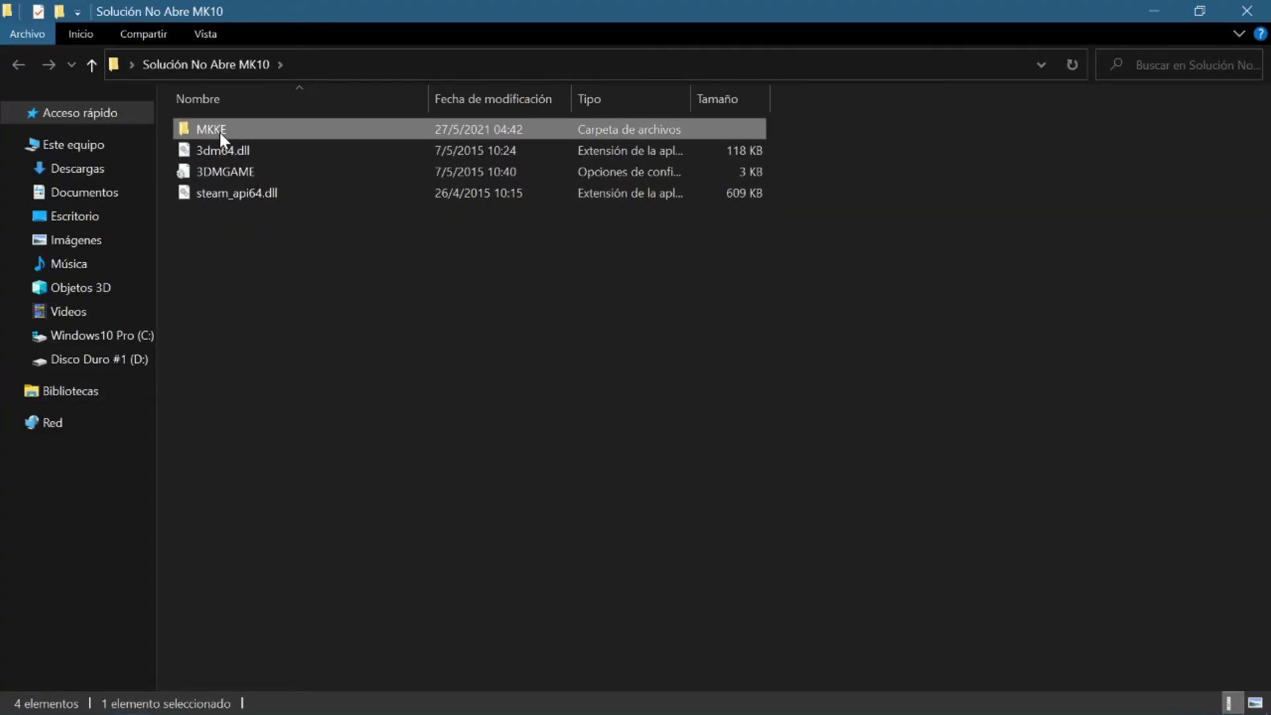
drag(295, 246, 263, 164)
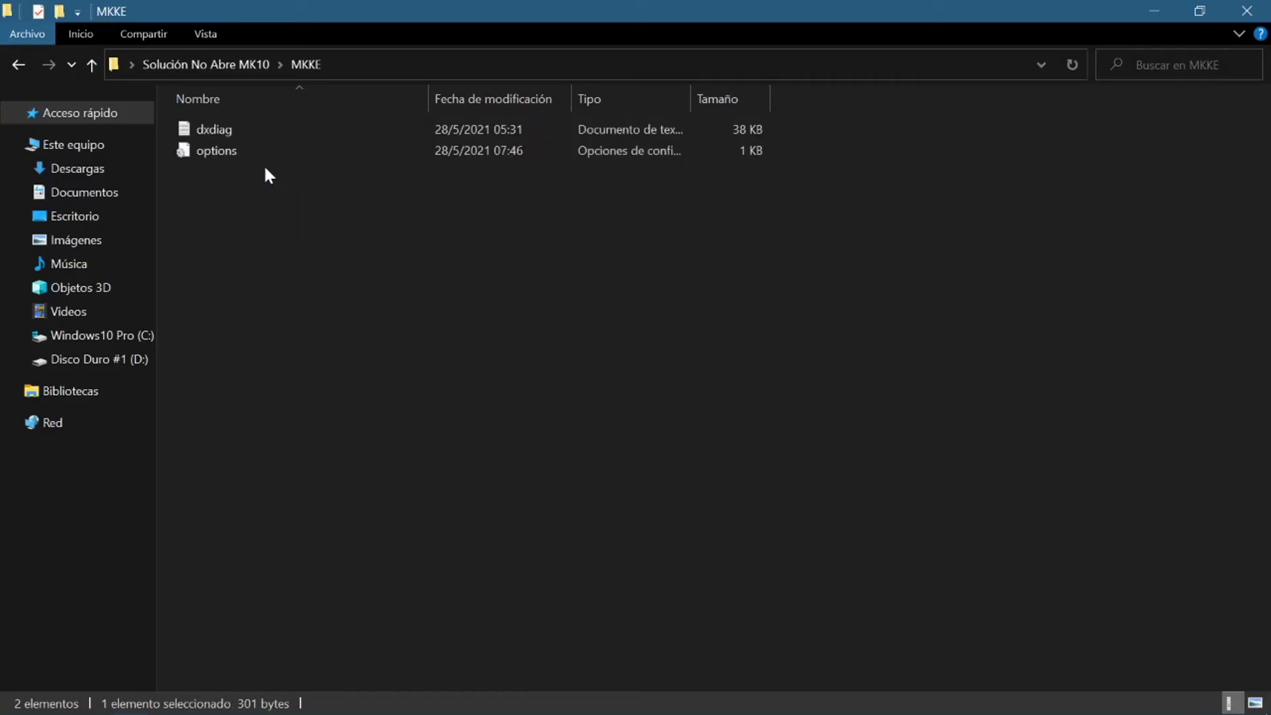
click(250, 65)
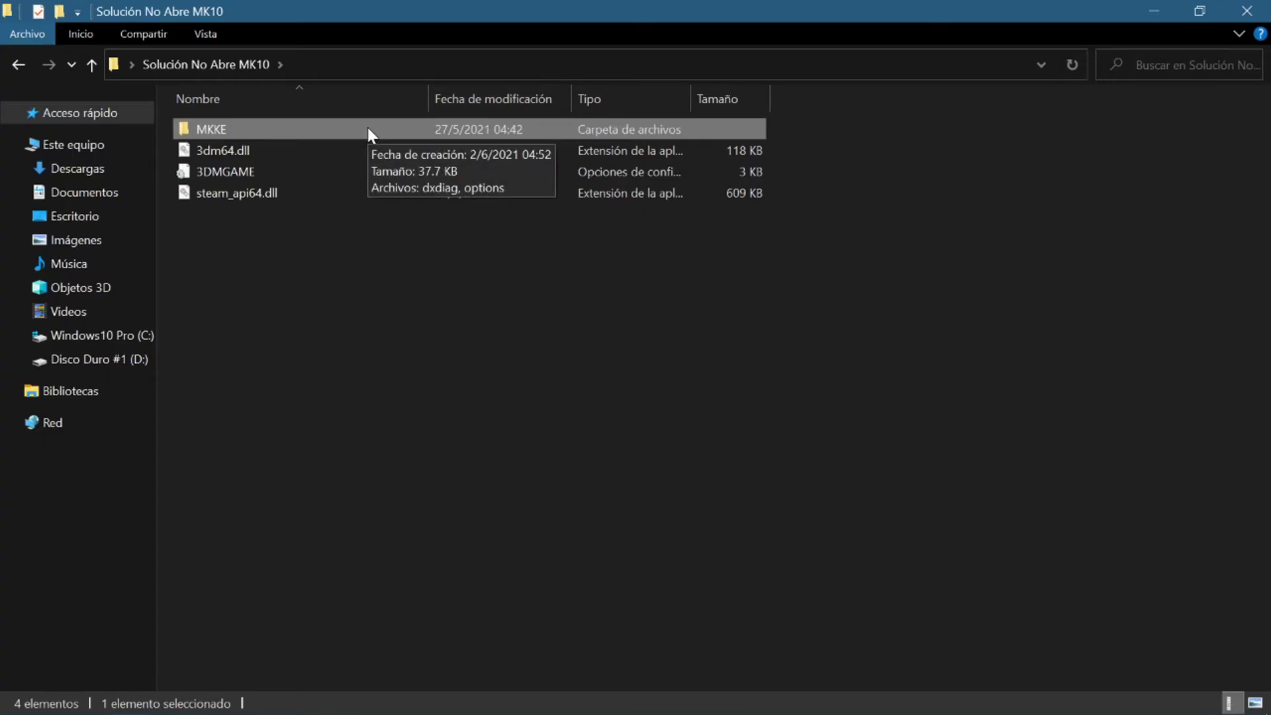
right_click(265, 124)
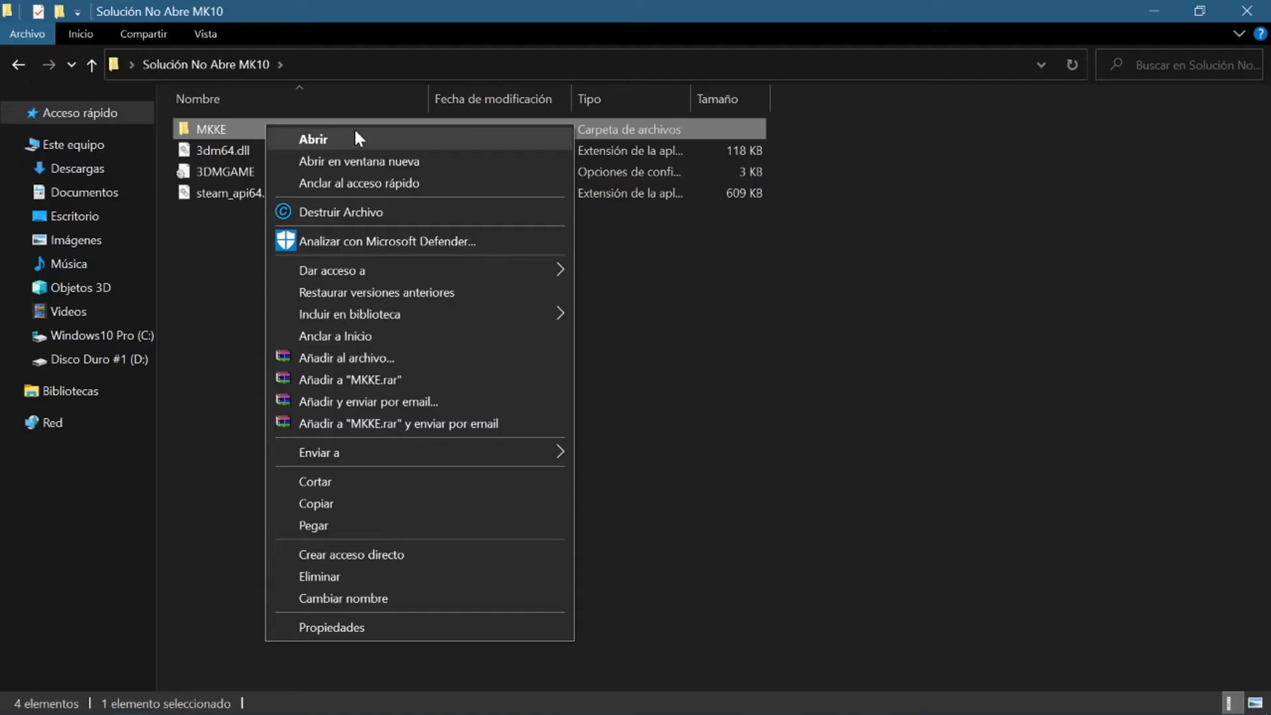
click(386, 509)
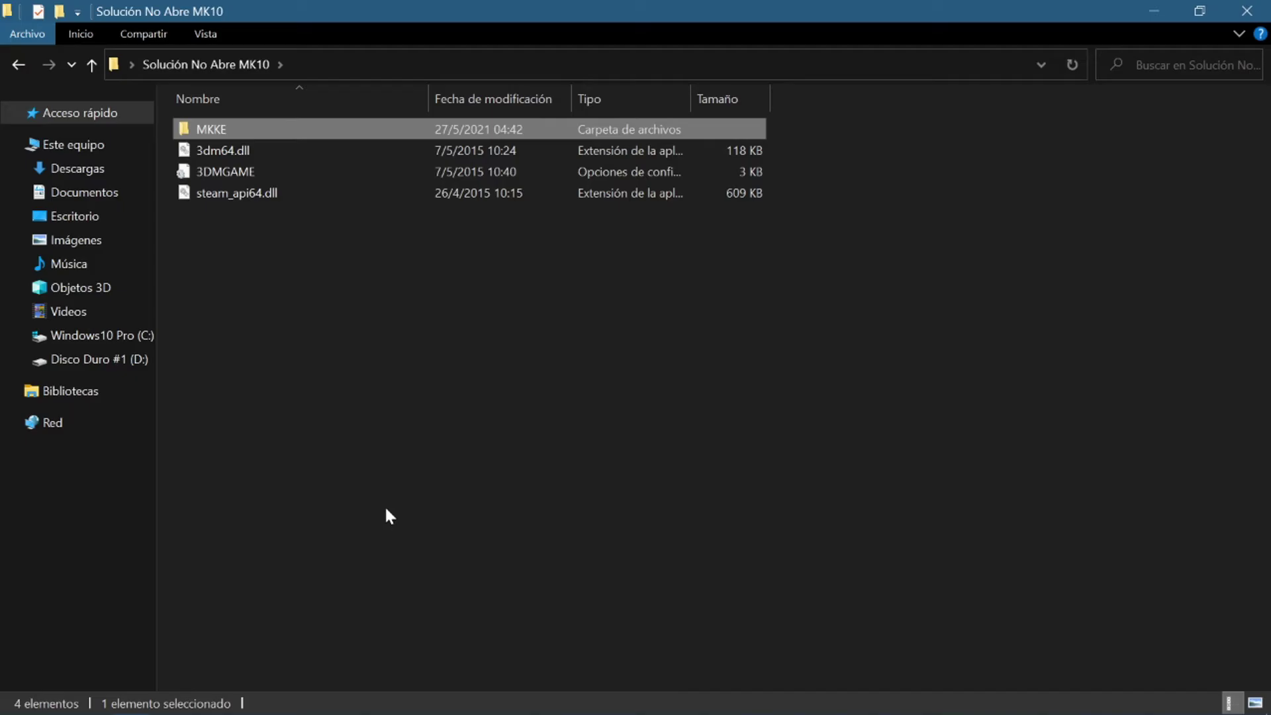
Open the appdata location through the Run dialog and enter its Roaming folder.
key(super+r)
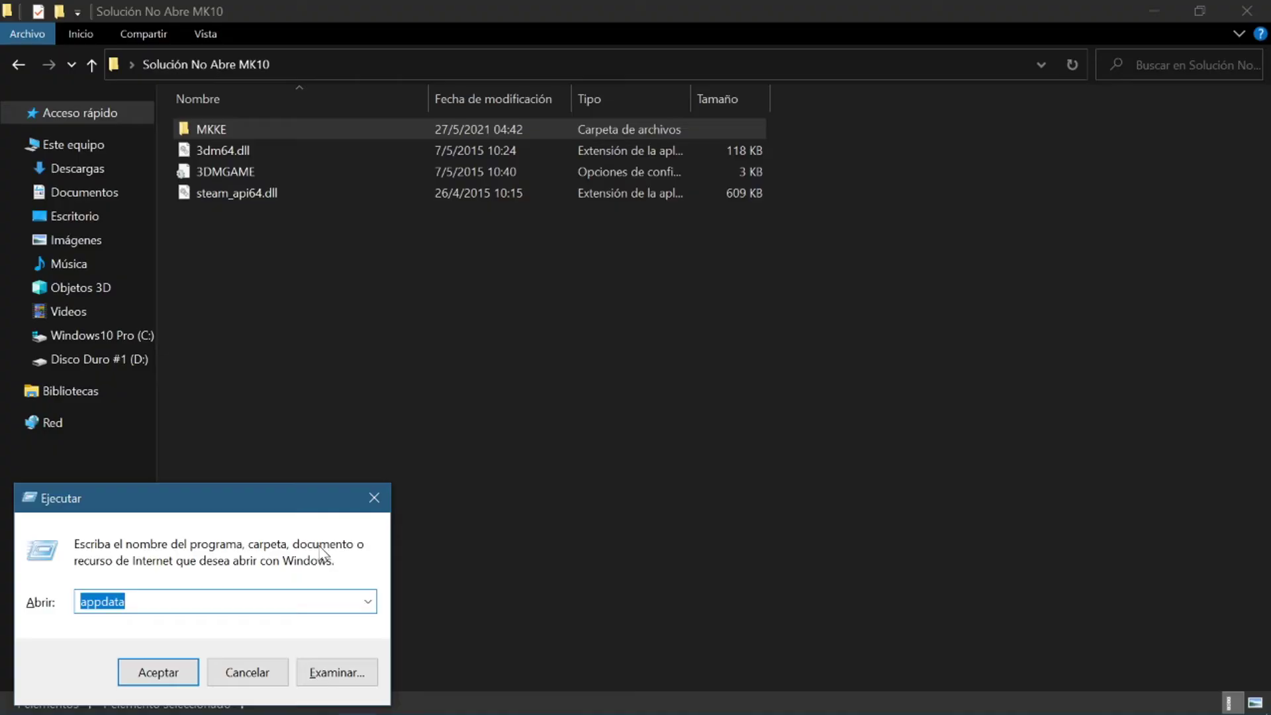
text(appdata)
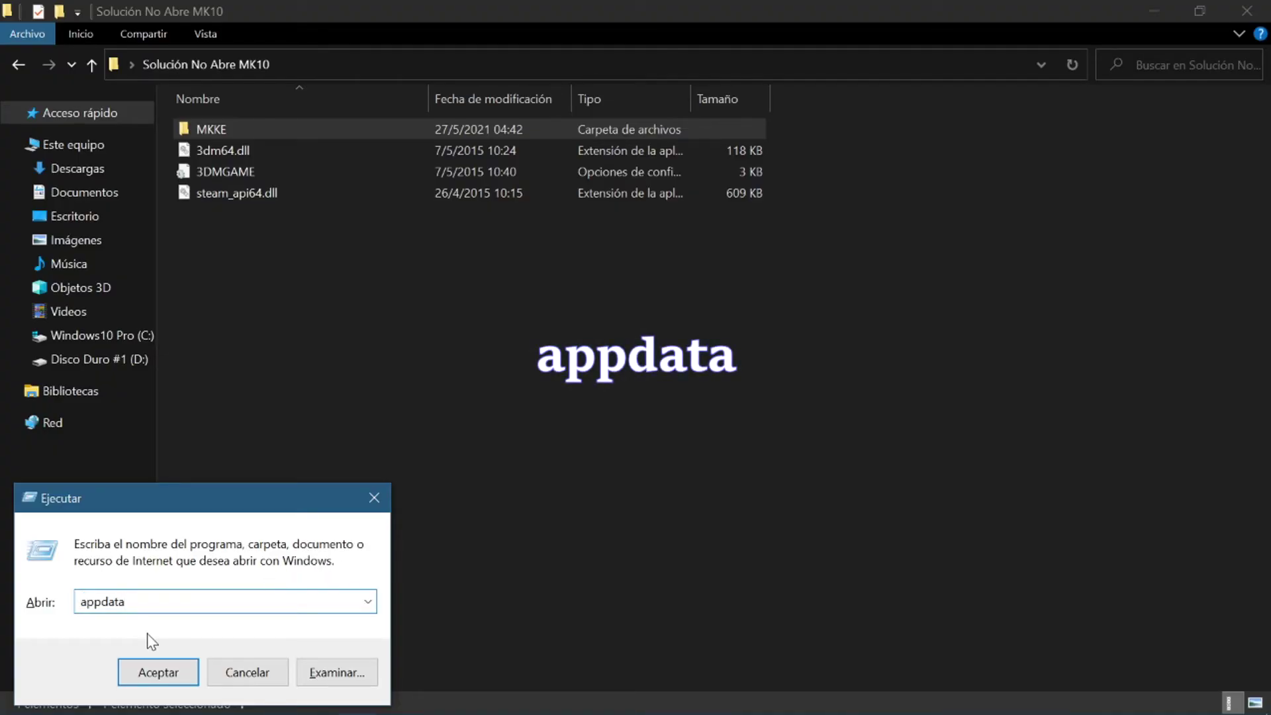
click(173, 676)
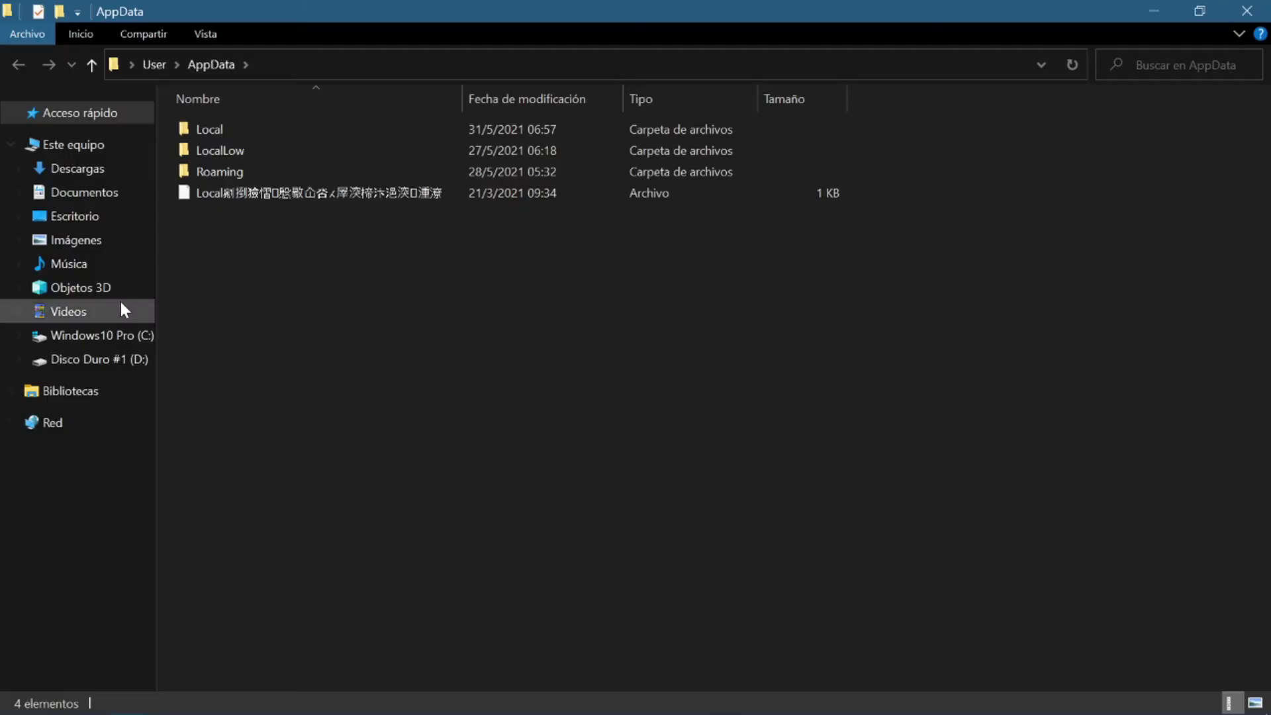
double_click(258, 172)
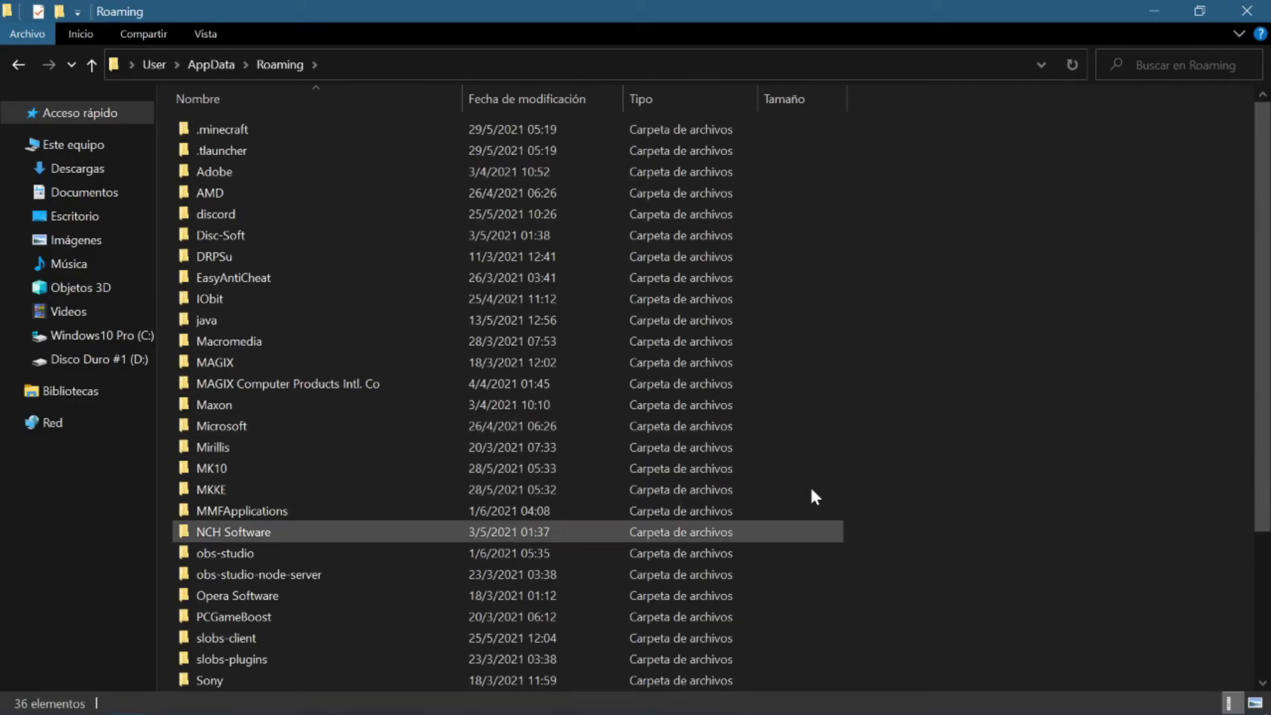
Paste the MKKE folder into Roaming, replacing the files in the destination, and close both folder windows.
right_click(940, 266)
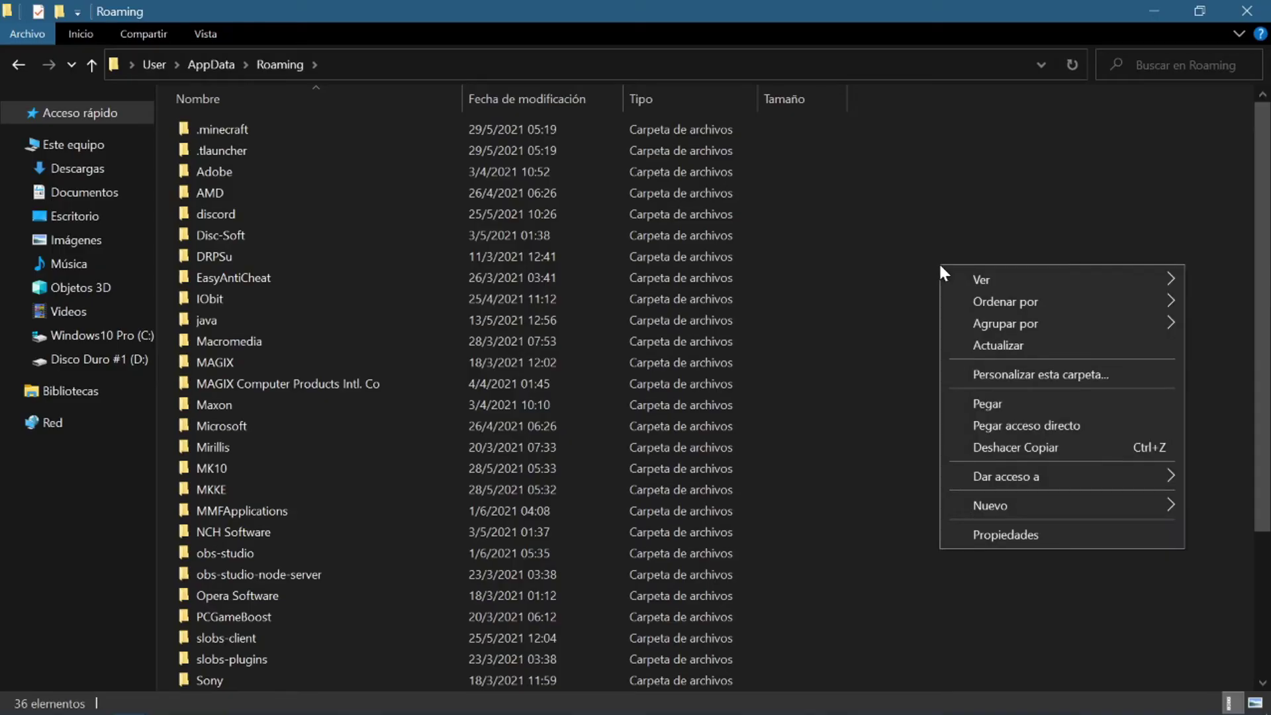
click(990, 402)
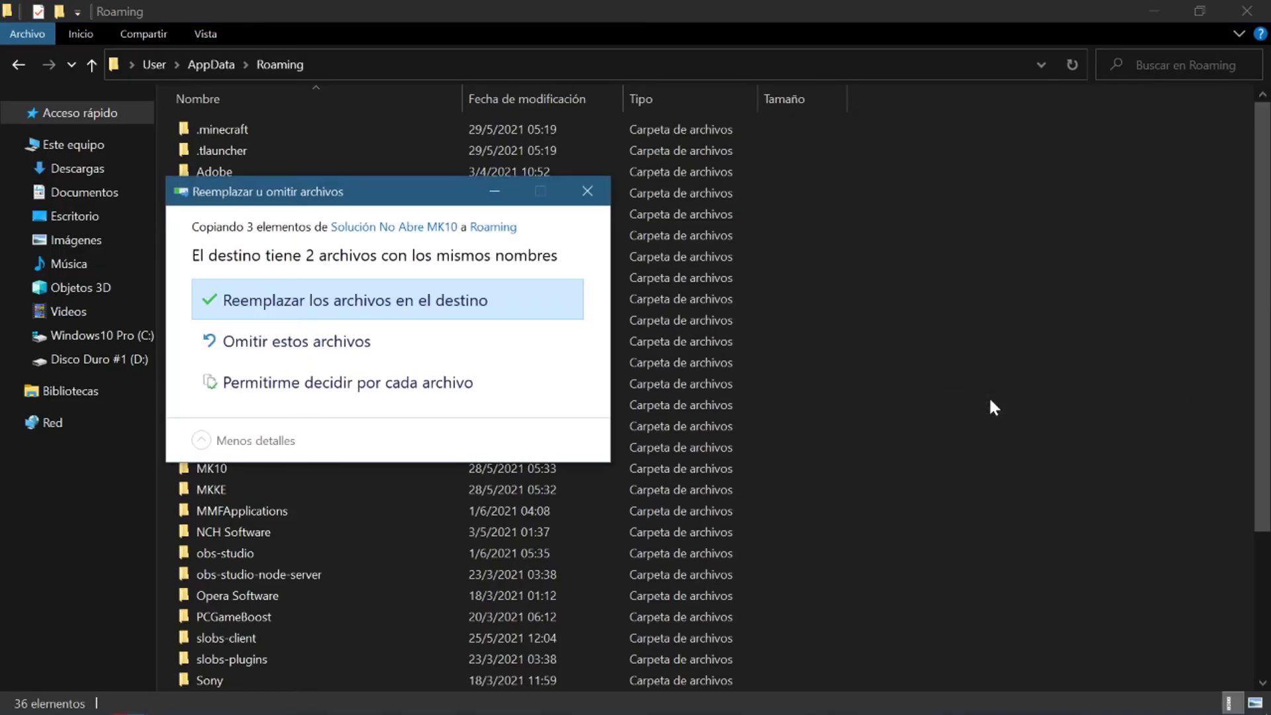
click(405, 304)
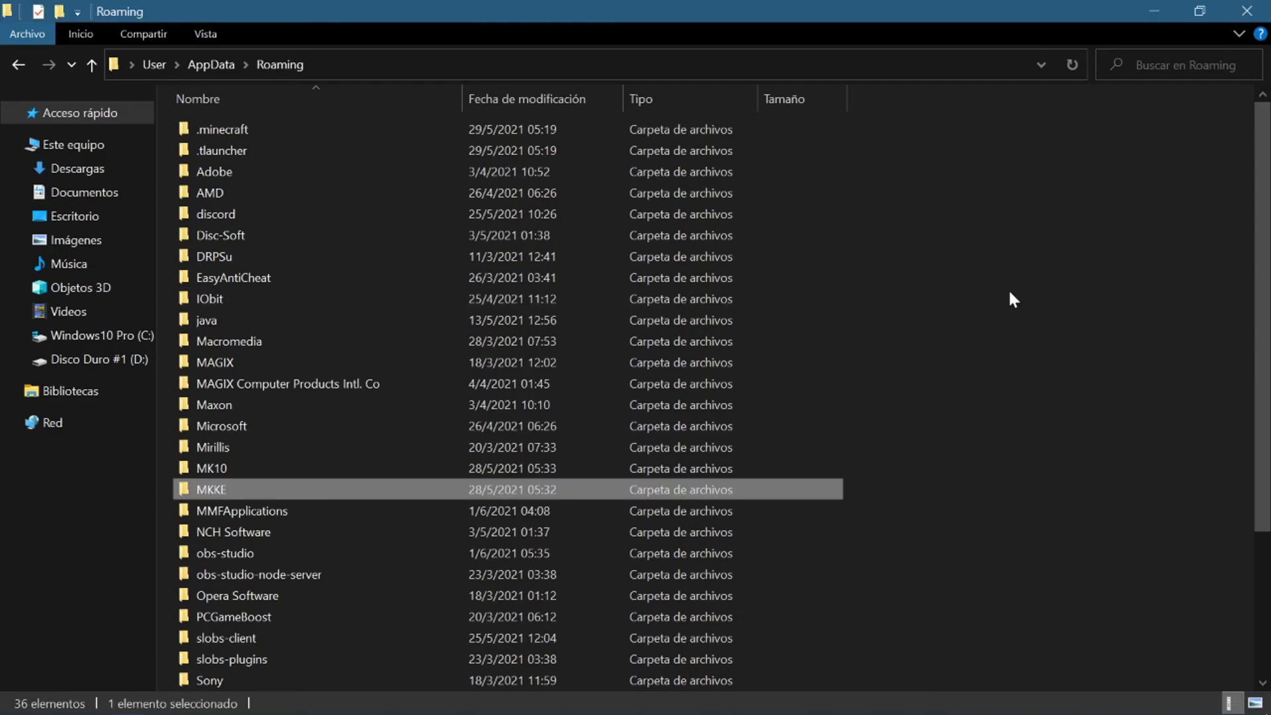
click(1246, 11)
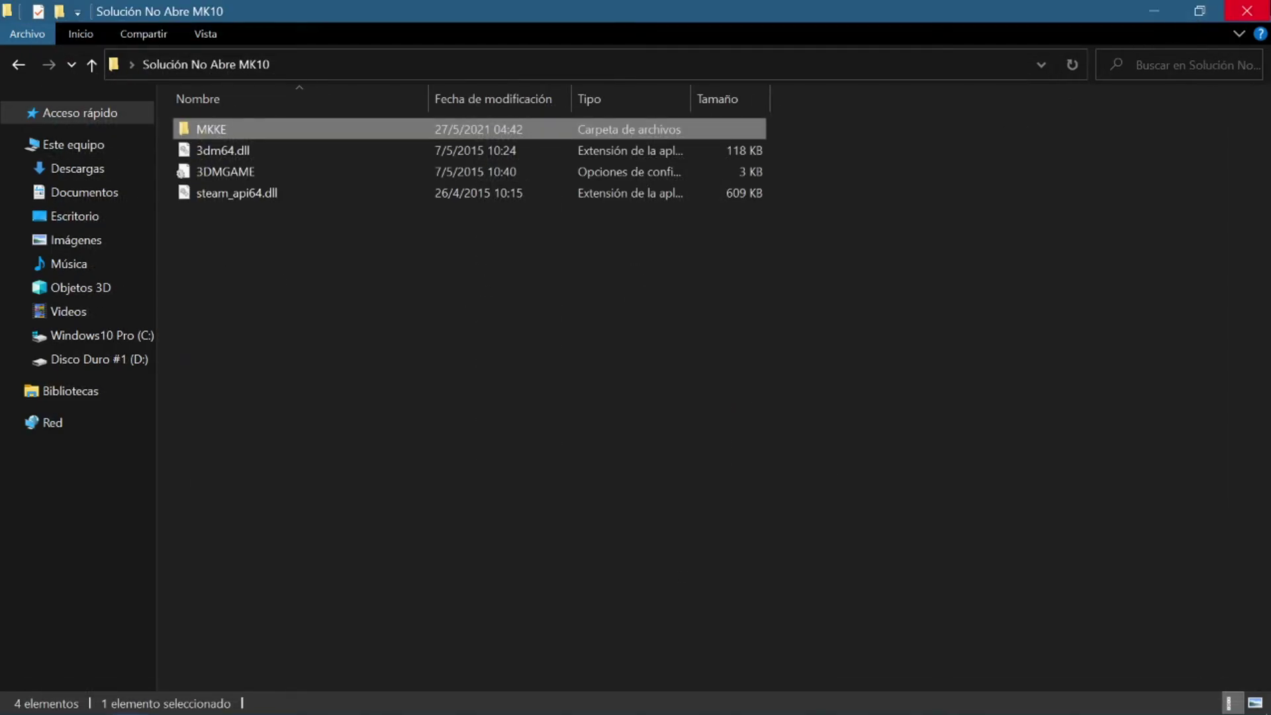
click(1247, 10)
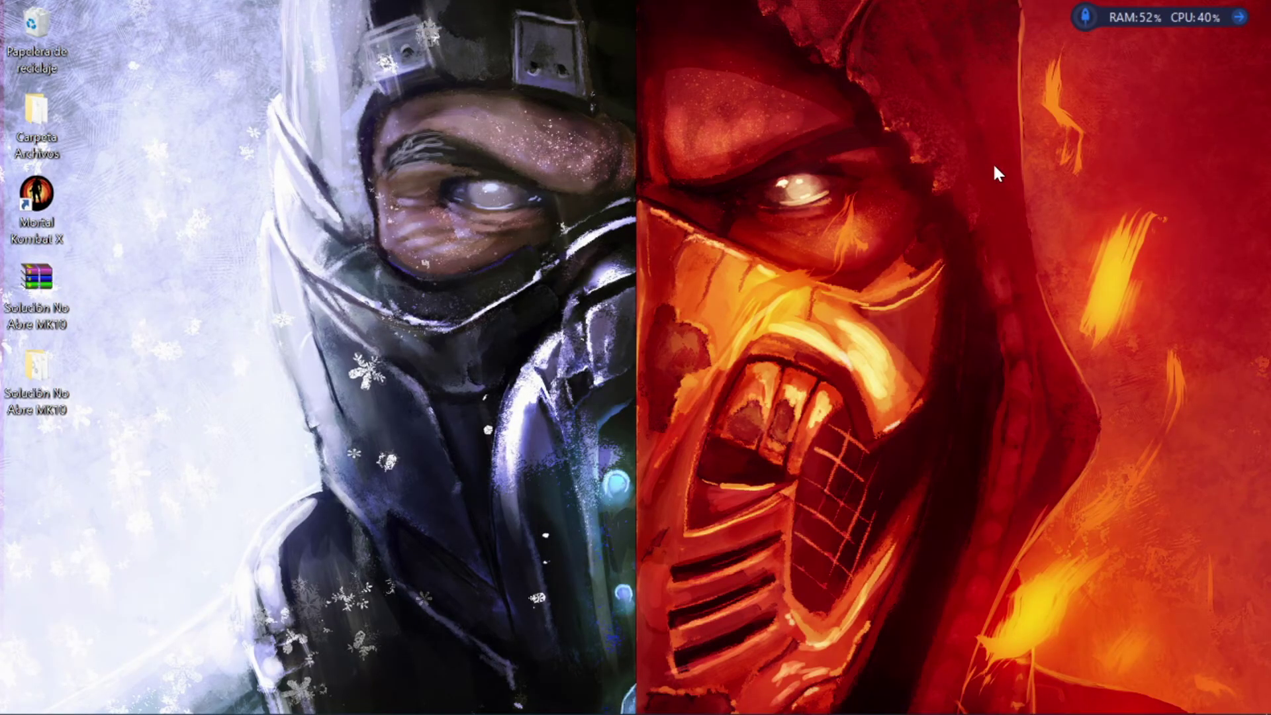